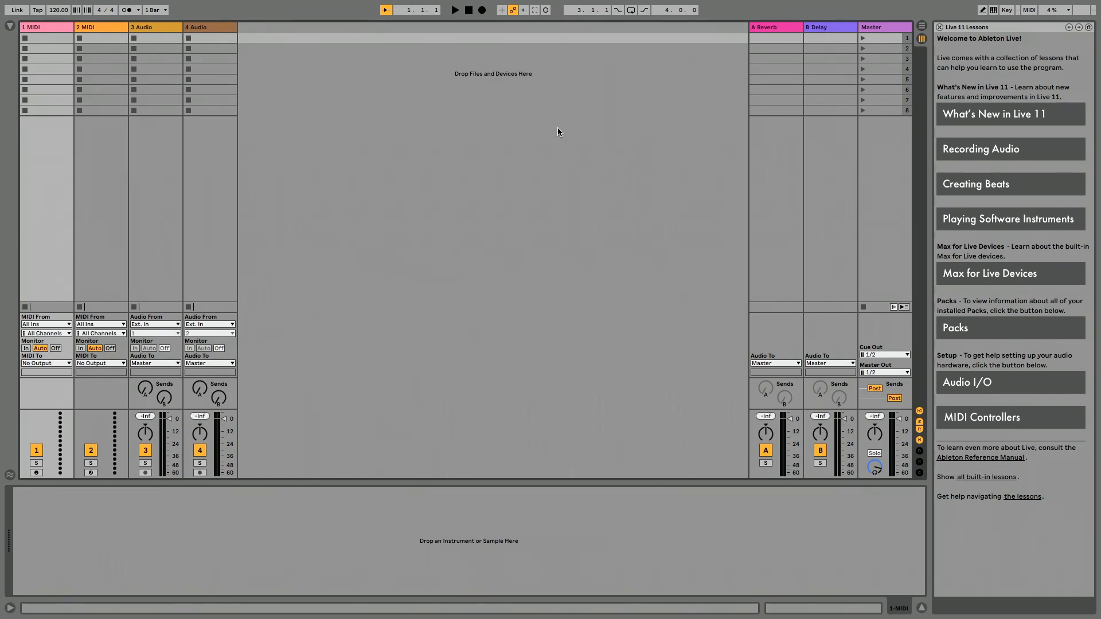
# Step: Switch back and forth between Session View and Arrangement View, ending in Session View
pyautogui.press('Tab')
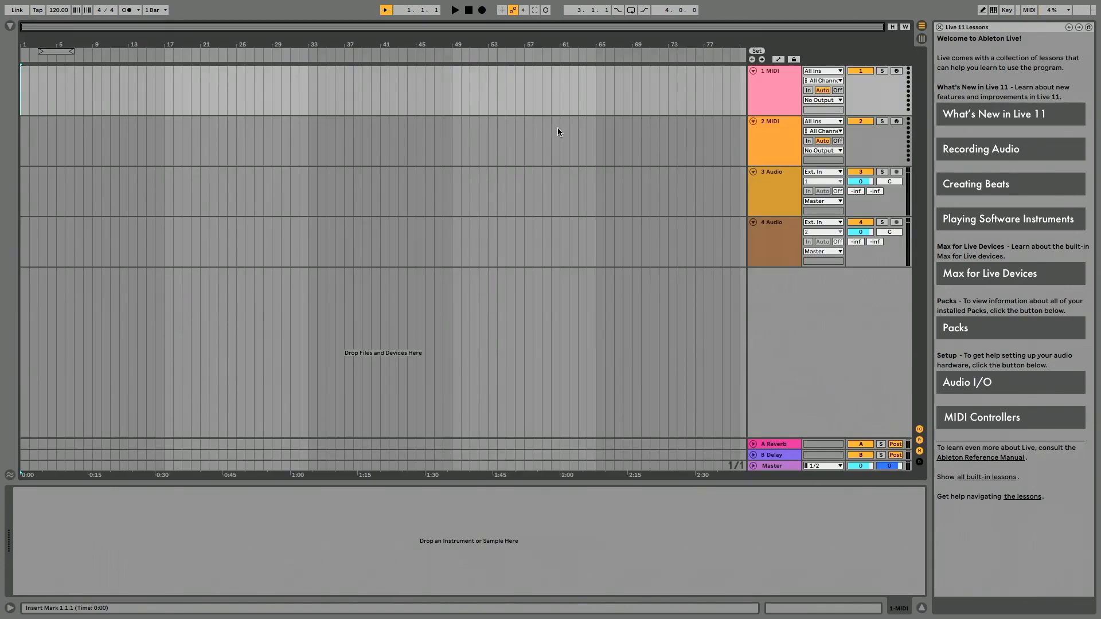
pyautogui.press('Tab')
pyautogui.press('Tab')
pyautogui.press('Tab')
pyautogui.press('Tab')
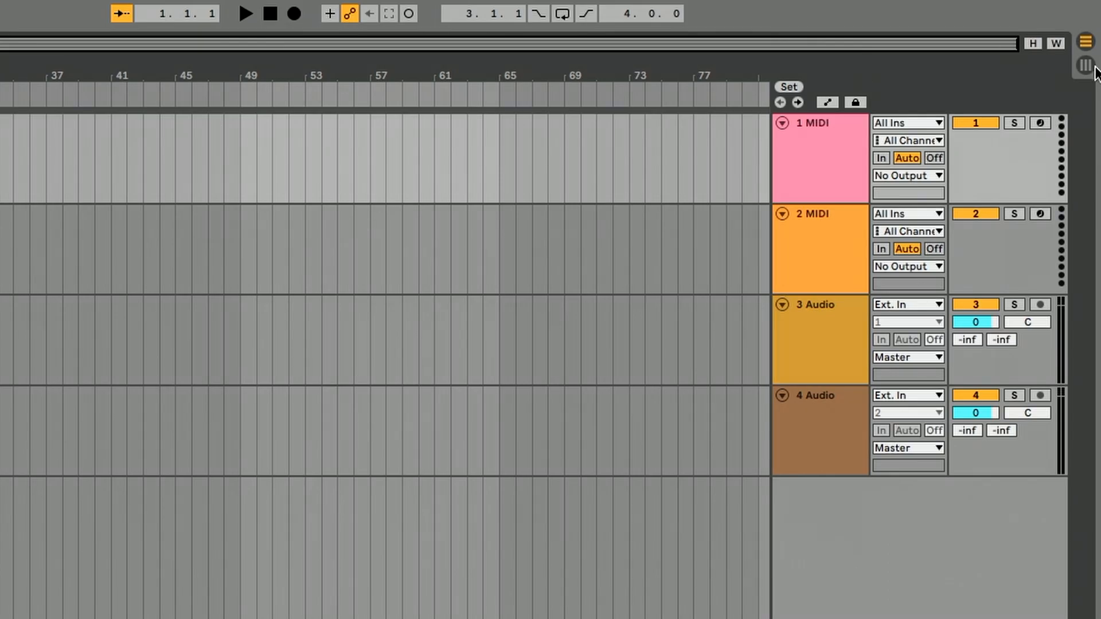
pyautogui.press('Tab')
pyautogui.press('Tab')
pyautogui.click(1086, 65)
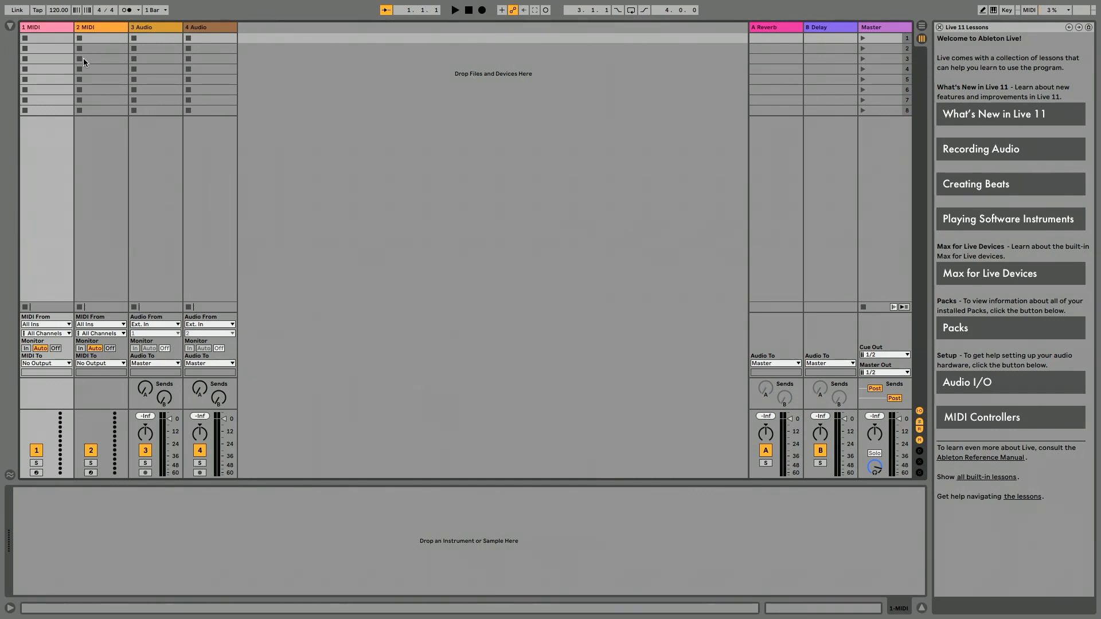
# Step: In Arrangement View, select a time range on each of the four tracks in turn, ending with bars 10 to 31 on 4 Audio
pyautogui.press('Tab')
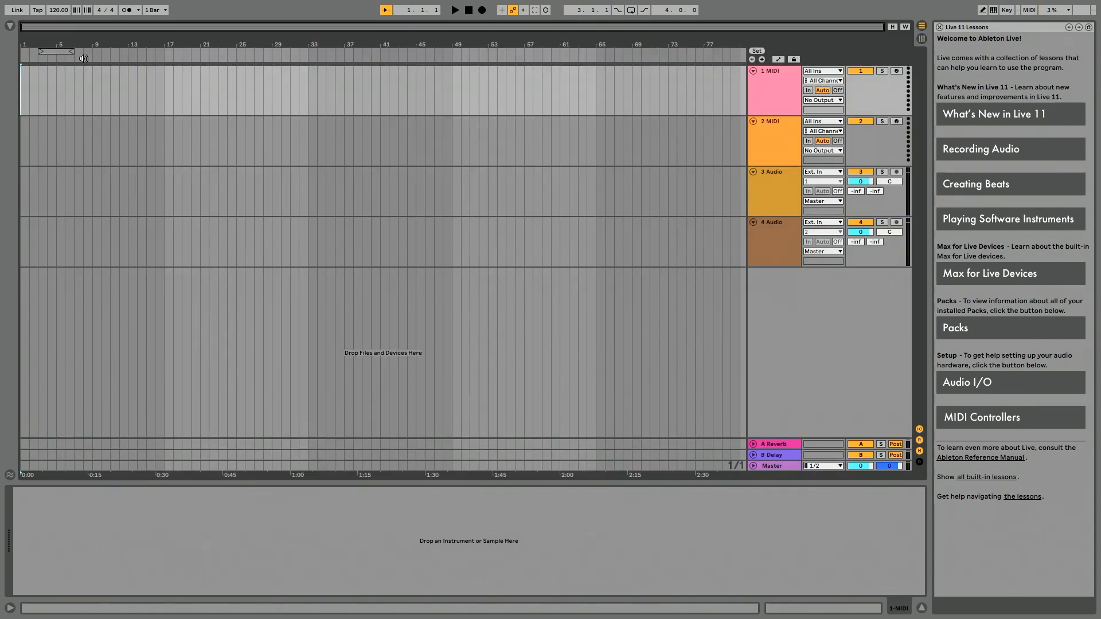
pyautogui.moveTo(76, 89); pyautogui.dragTo(401, 92)
pyautogui.moveTo(53, 143); pyautogui.dragTo(344, 150)
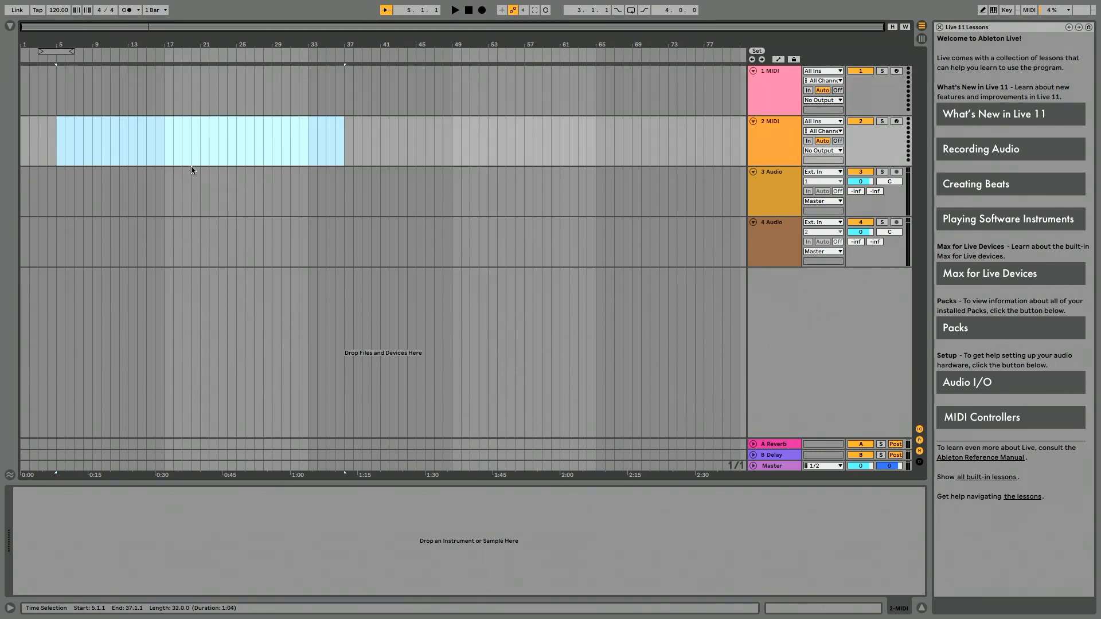
pyautogui.moveTo(90, 180); pyautogui.dragTo(386, 173)
pyautogui.moveTo(98, 240); pyautogui.dragTo(291, 232)
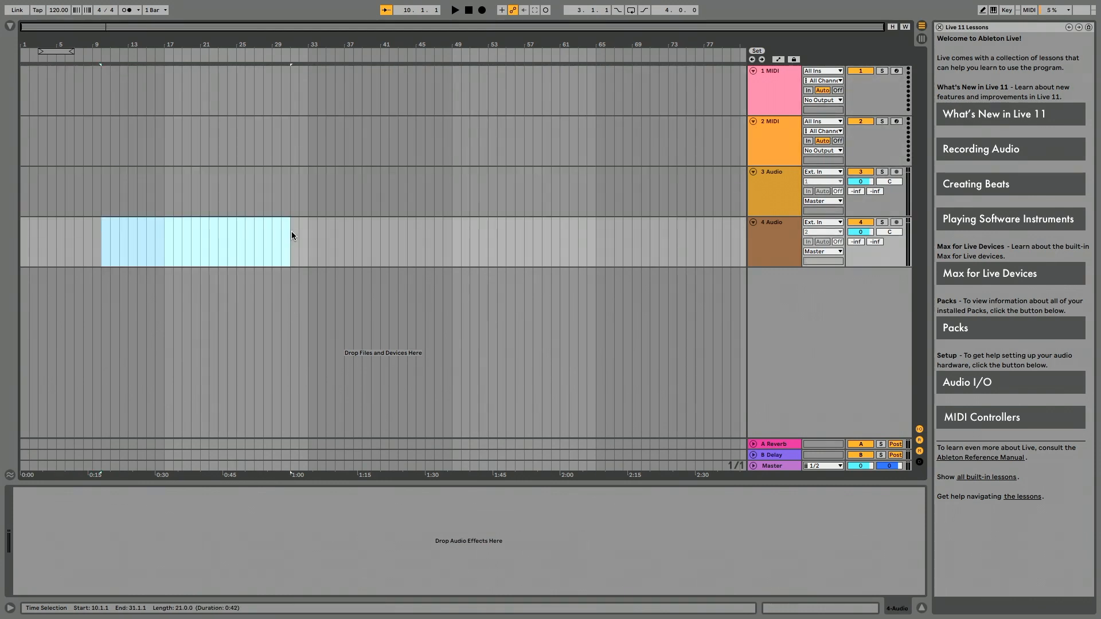
# Step: Test the play, stop and record controls from Session View, and stop the transport in Arrangement View
pyautogui.press('Tab')
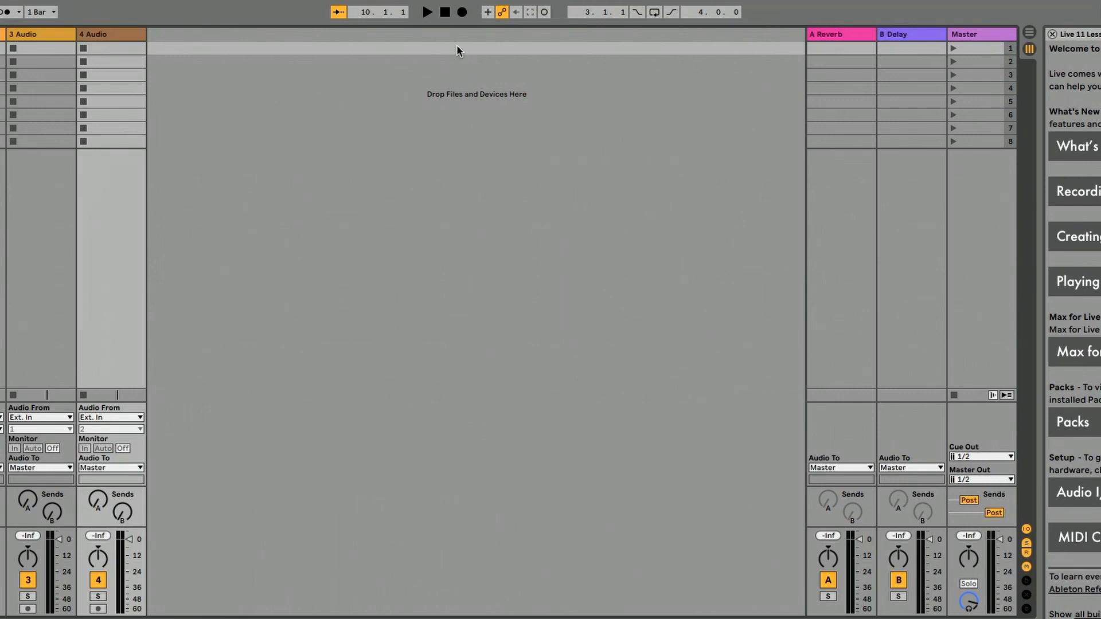
pyautogui.click(428, 12)
pyautogui.click(446, 13)
pyautogui.click(462, 13)
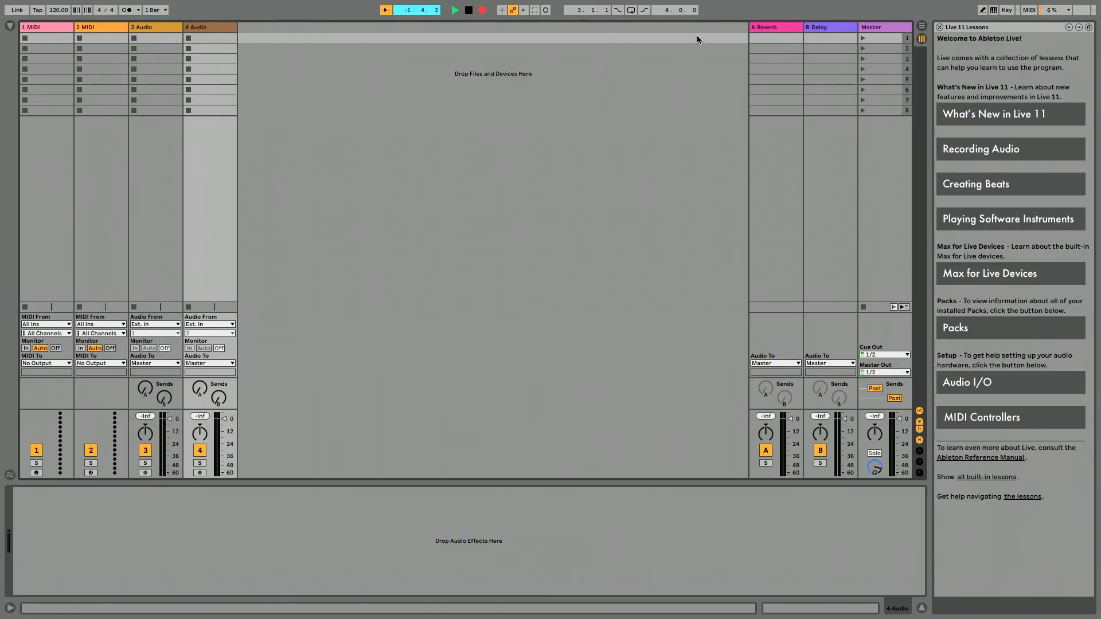
pyautogui.press('Tab')
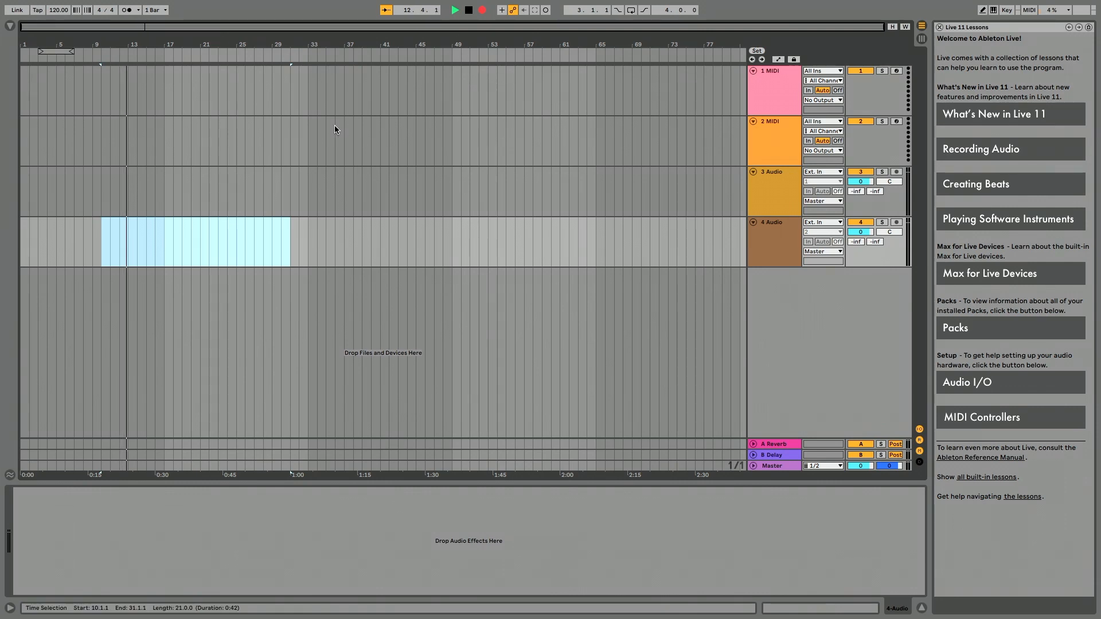
pyautogui.press('space')
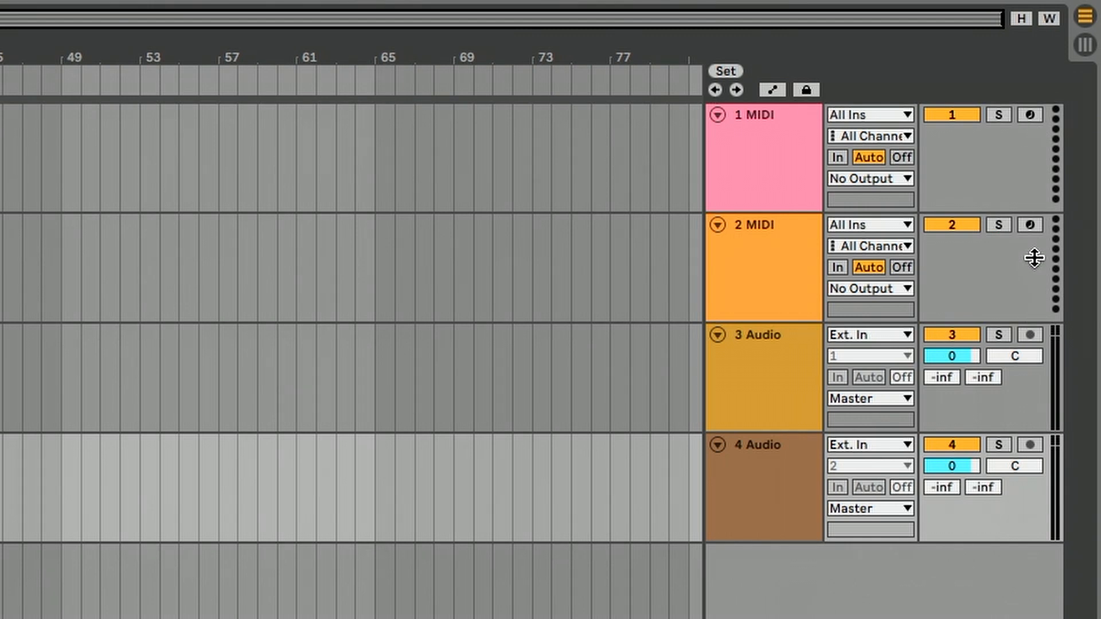
# Step: Arm the 1 MIDI track and start recording into the arrangement
pyautogui.click(1030, 115)
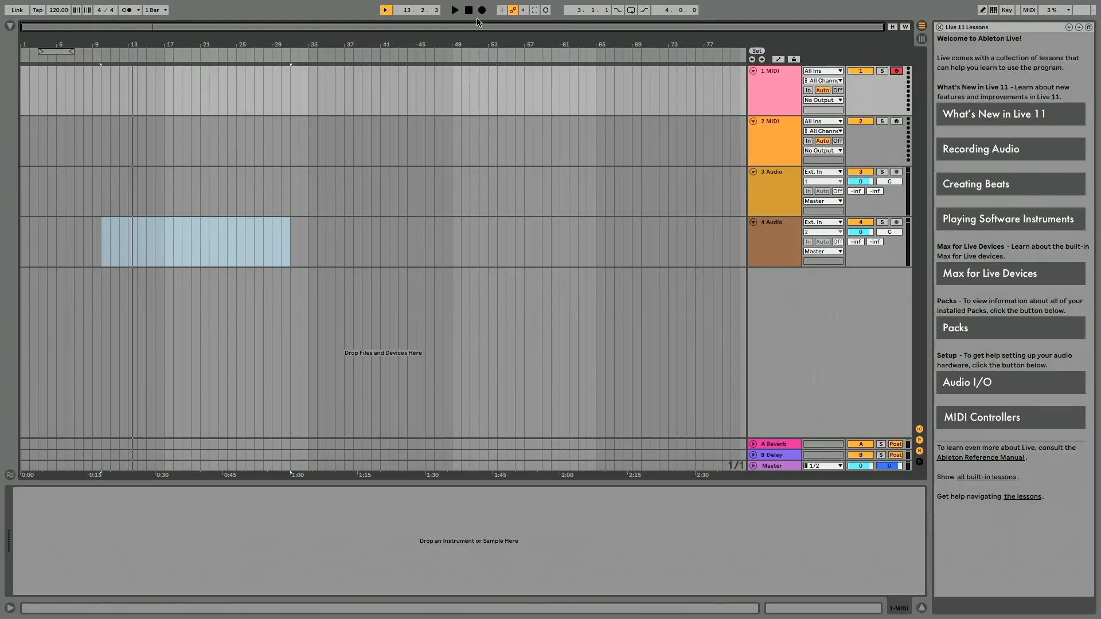
pyautogui.click(482, 10)
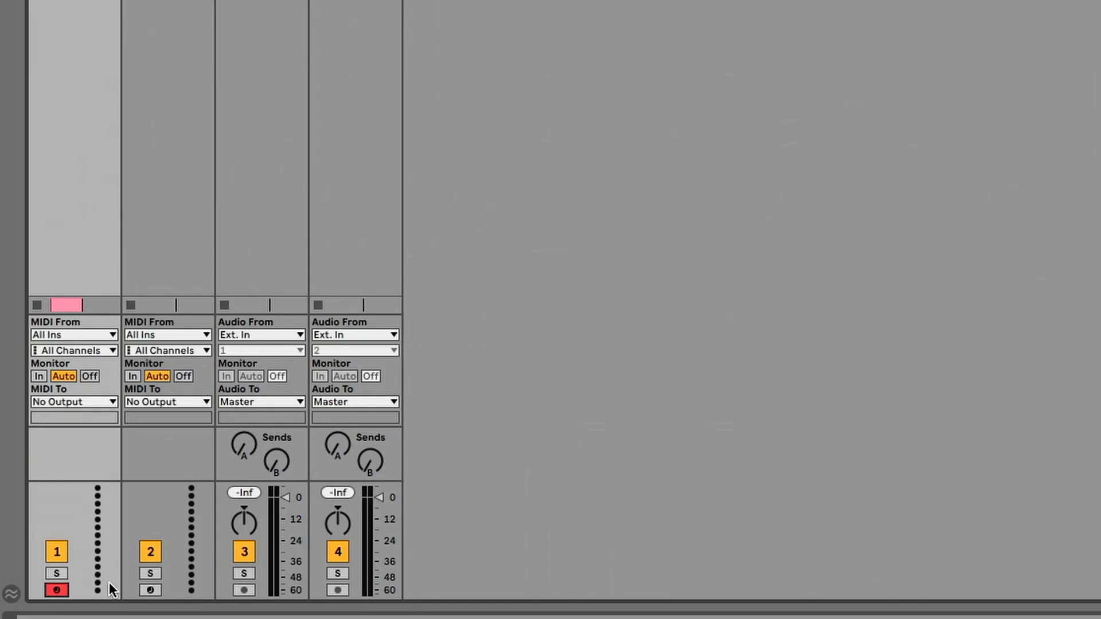
# Step: Switch record arming back and forth between 2 MIDI and 1 MIDI in Session View, ending with 1 MIDI armed
pyautogui.click(149, 590)
pyautogui.click(57, 589)
pyautogui.click(148, 590)
pyautogui.click(57, 590)
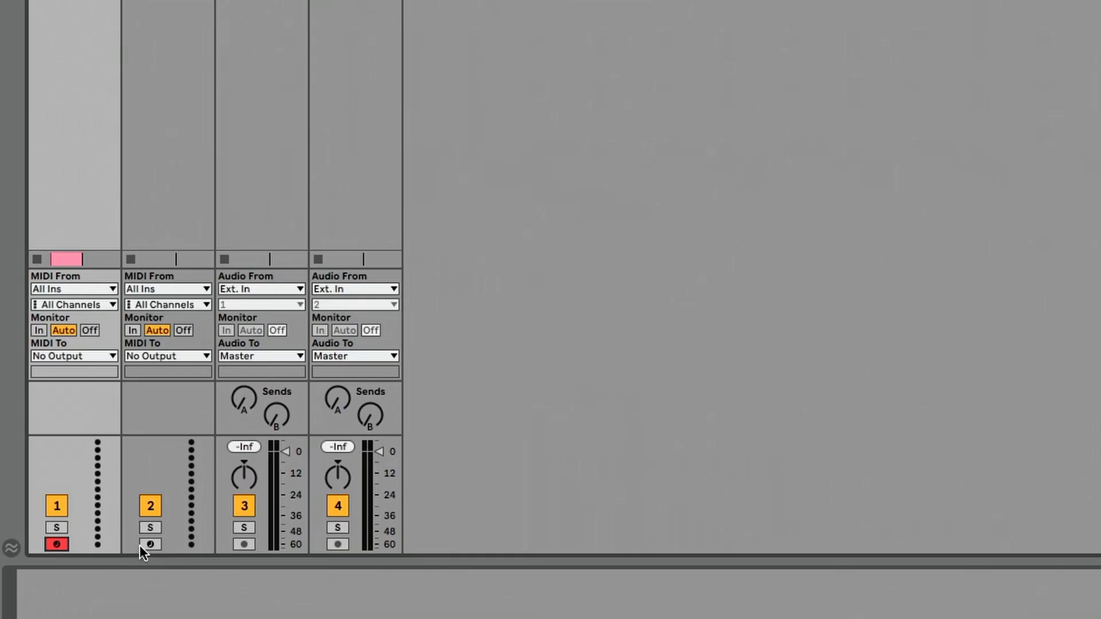
# Step: Arm 2 MIDI together with 1 MIDI and turn off the Arm Exclusive option
pyautogui.keyDown('super'); pyautogui.click(150, 544); pyautogui.keyUp('super')
pyautogui.rightClick(142, 545)
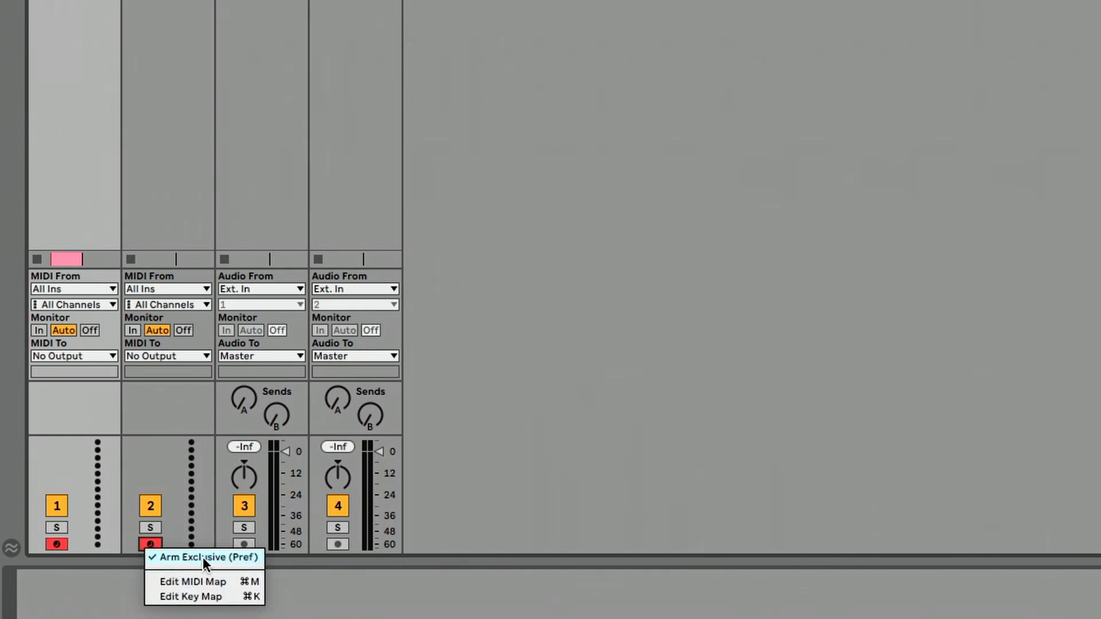
pyautogui.click(227, 558)
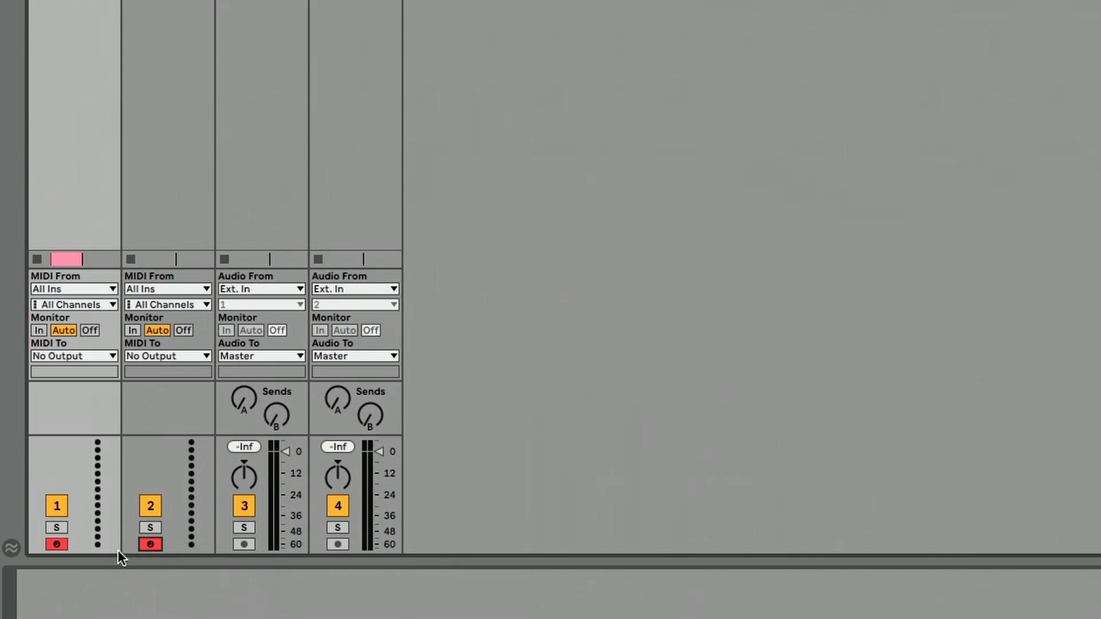
# Step: Toggle record arming on 1 MIDI and 2 MIDI independently, ending with both tracks armed
pyautogui.click(57, 543)
pyautogui.click(153, 546)
pyautogui.click(50, 545)
pyautogui.click(147, 545)
pyautogui.click(51, 544)
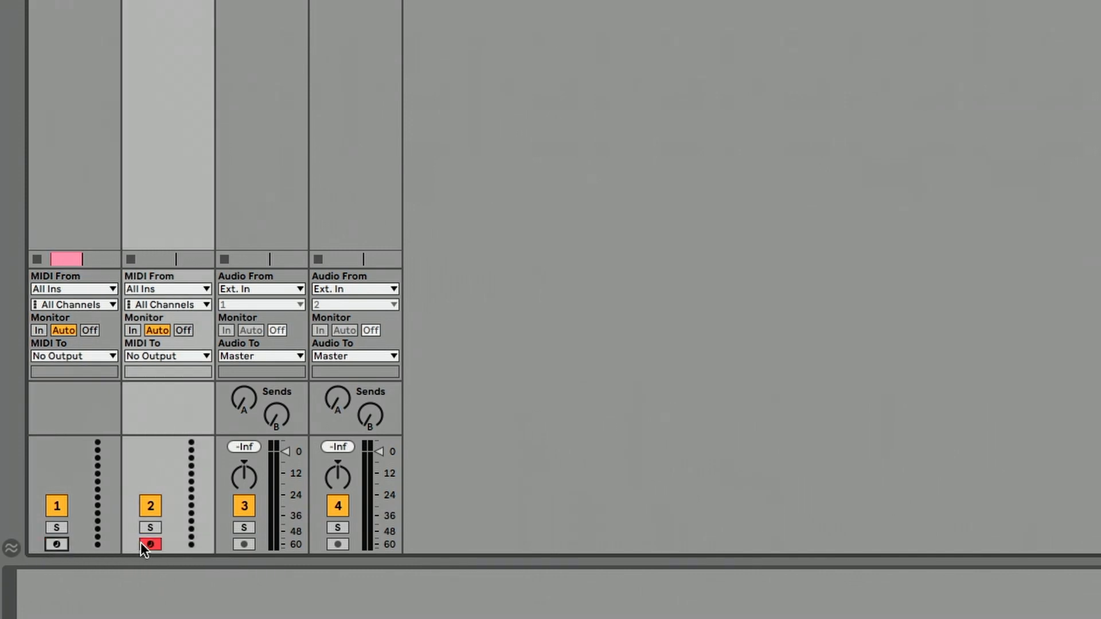
pyautogui.click(57, 543)
pyautogui.keyDown('ctrl'); pyautogui.click(150, 543); pyautogui.keyUp('ctrl')
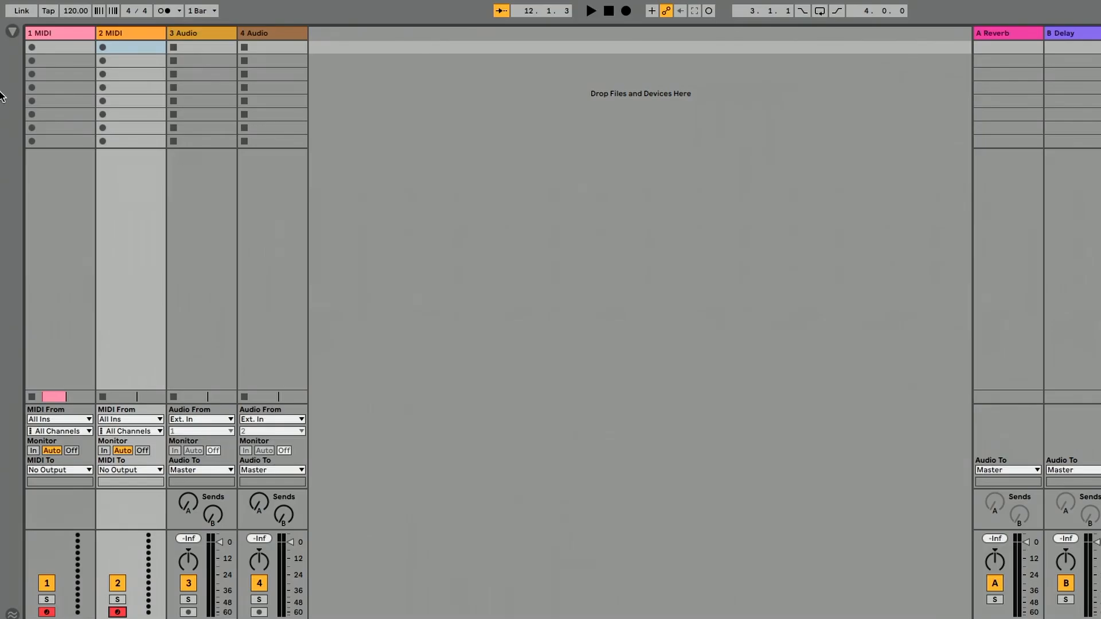
# Step: Look through the browser's Sounds, Drums and Clips categories and try to place the 707 Core Kit Pop 118 bpm clip on 3 Audio
pyautogui.click(13, 31)
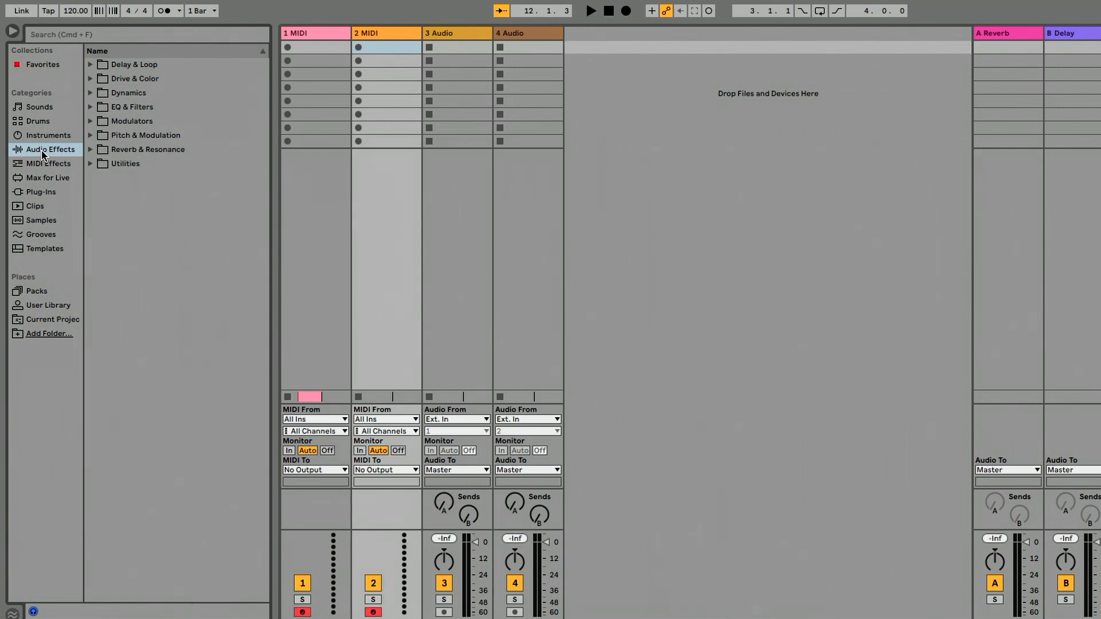
pyautogui.click(45, 109)
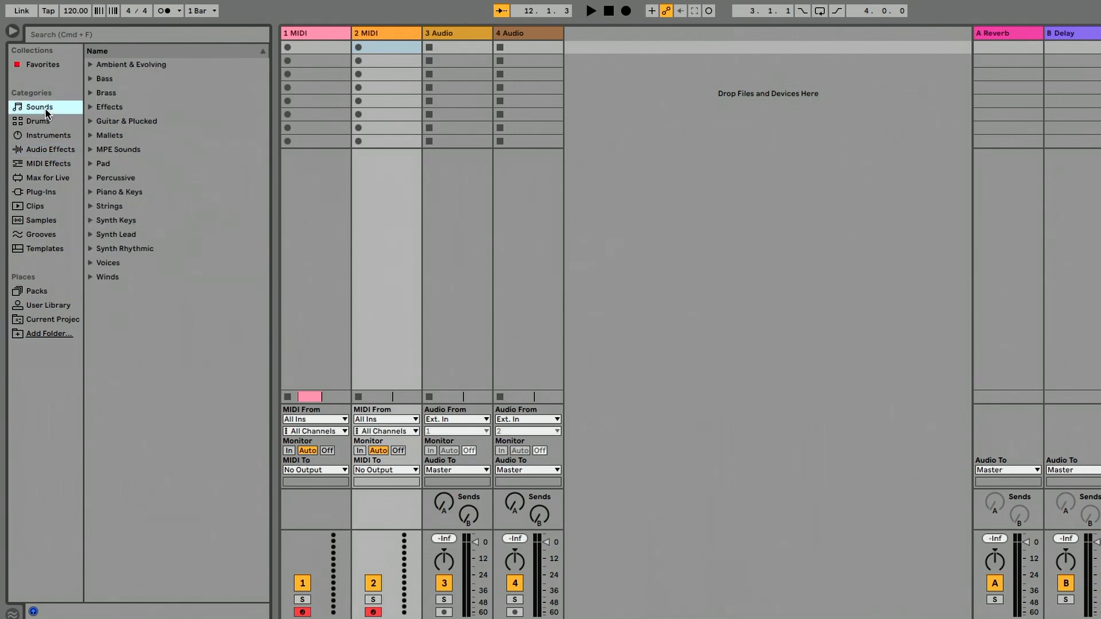
pyautogui.click(47, 121)
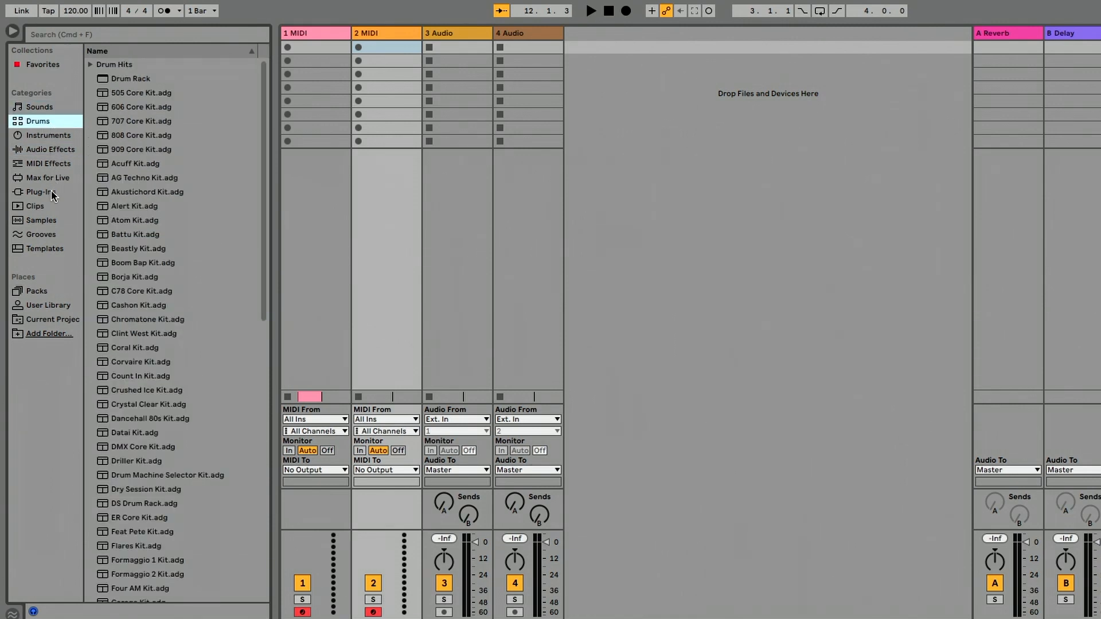
pyautogui.click(44, 207)
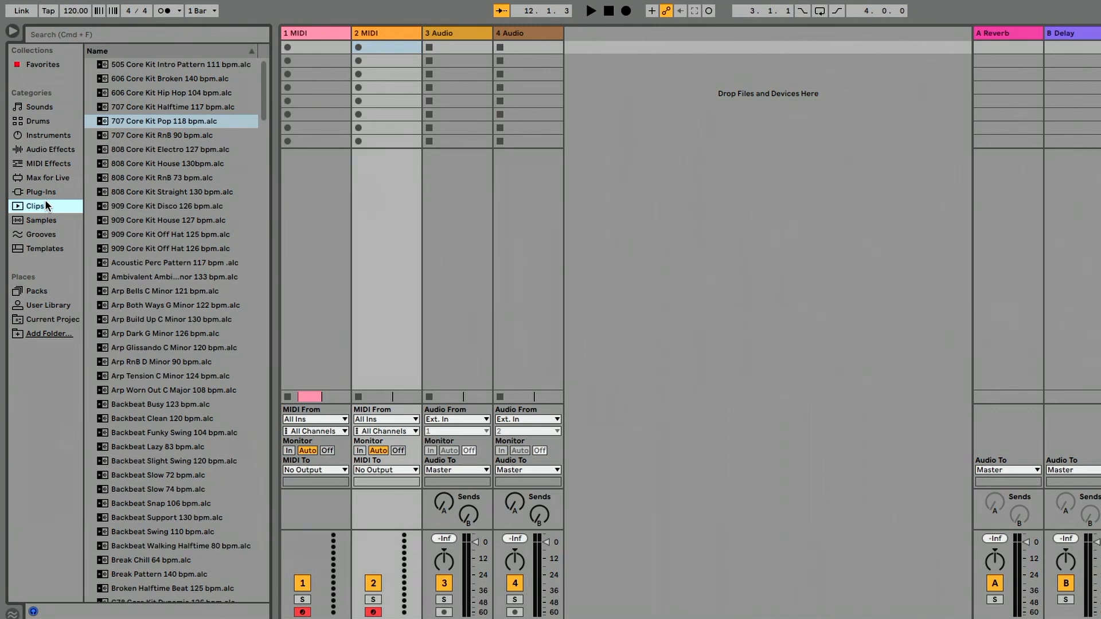
pyautogui.moveTo(120, 122); pyautogui.dragTo(446, 49)
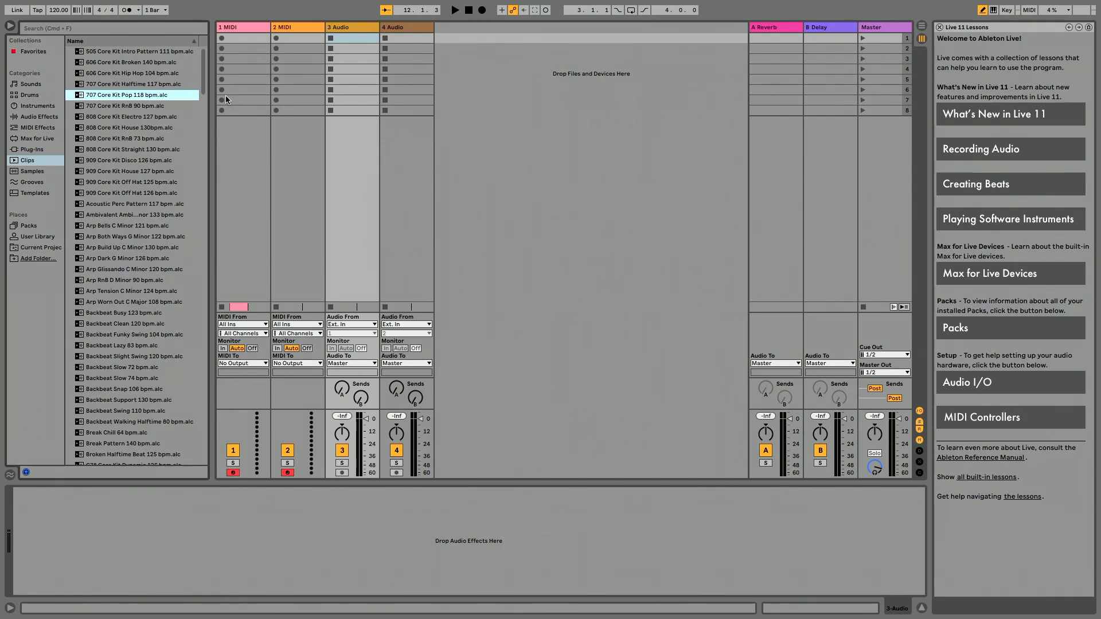
# Step: Hide and reshow the browser, and expand Collision in the Instruments category
pyautogui.press('super+alt+b')
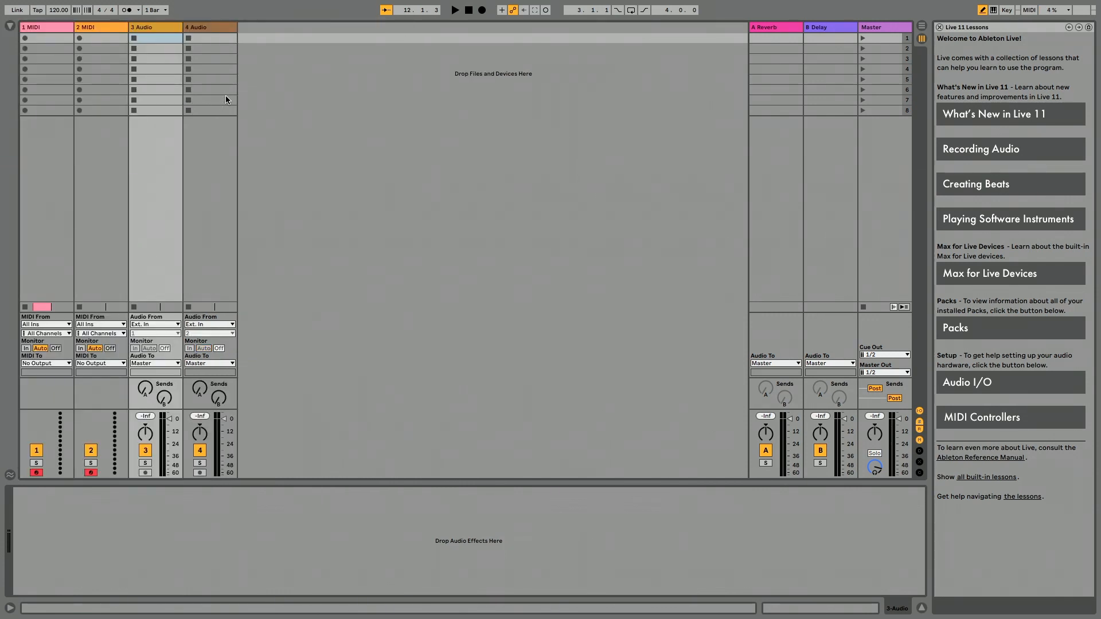
pyautogui.press('super+alt+b')
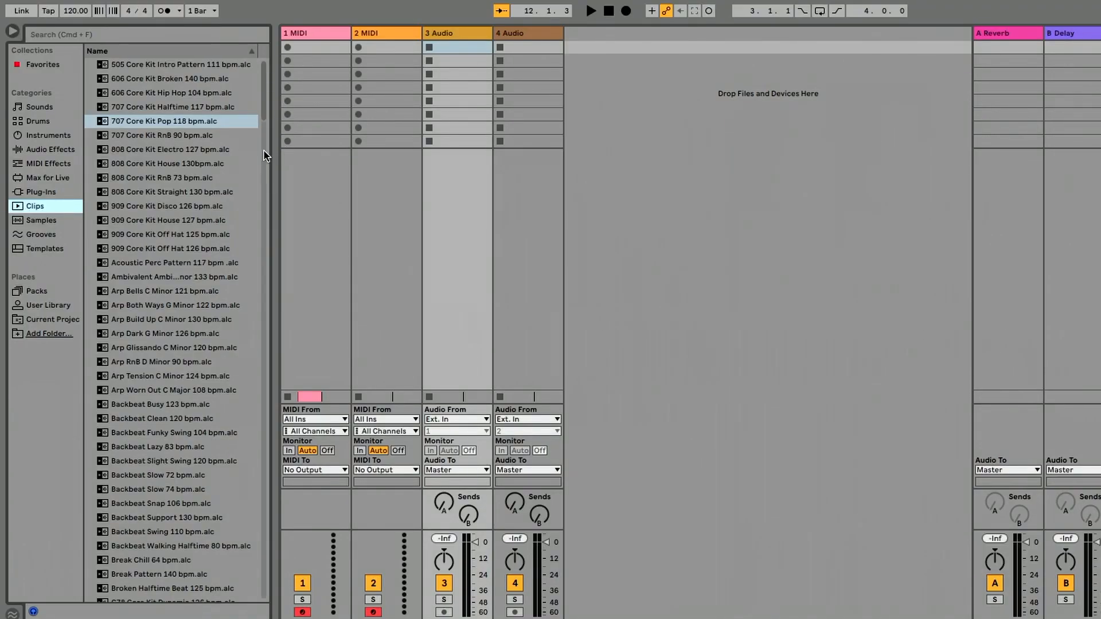
pyautogui.click(54, 138)
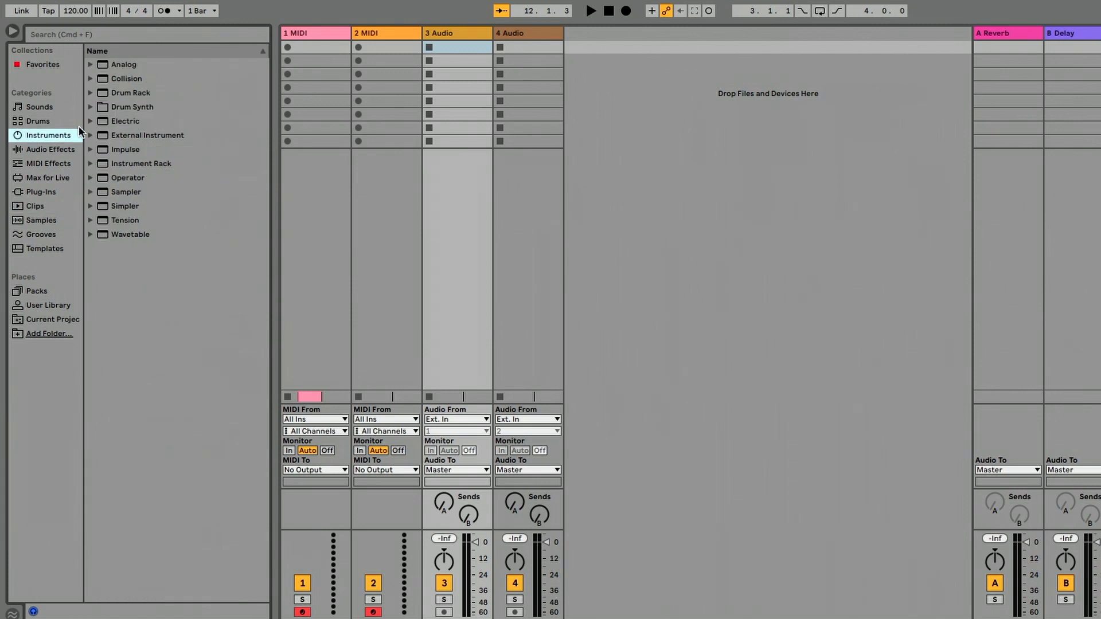
pyautogui.click(91, 79)
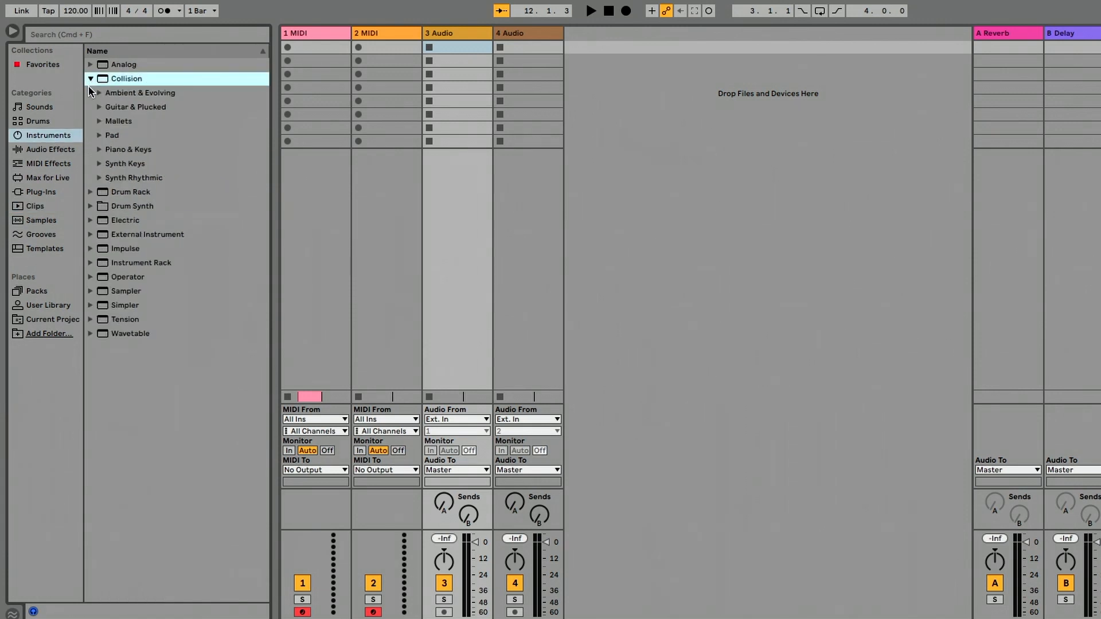
# Step: Search the Sounds category for "grand piano" and load Grand Piano.adg onto the 1 MIDI track
pyautogui.click(65, 35)
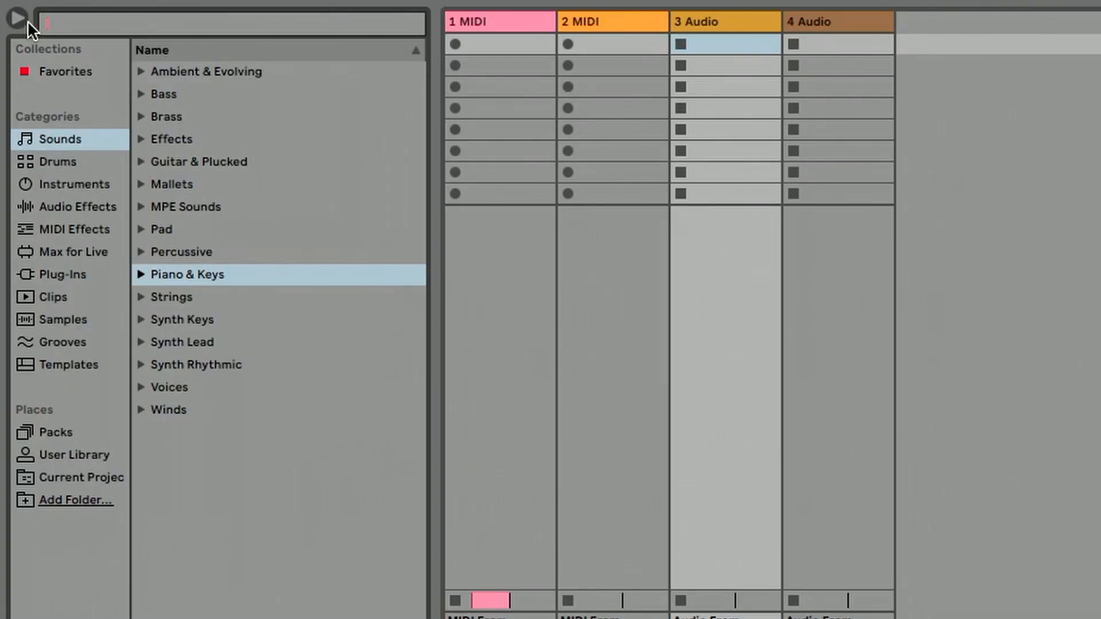
pyautogui.write('grand piano')
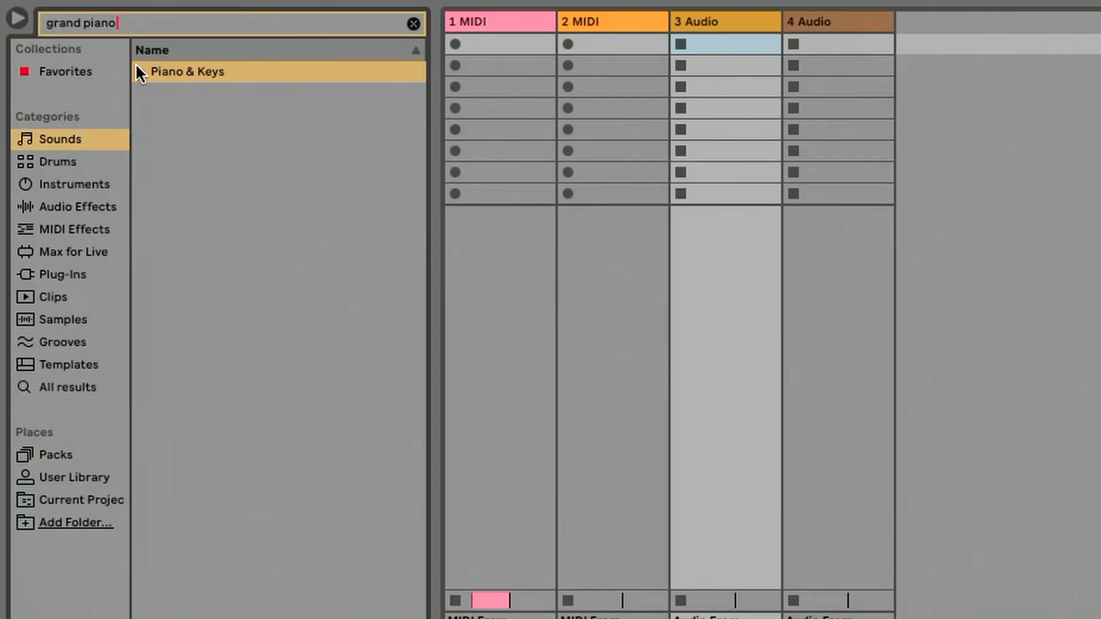
pyautogui.click(141, 71)
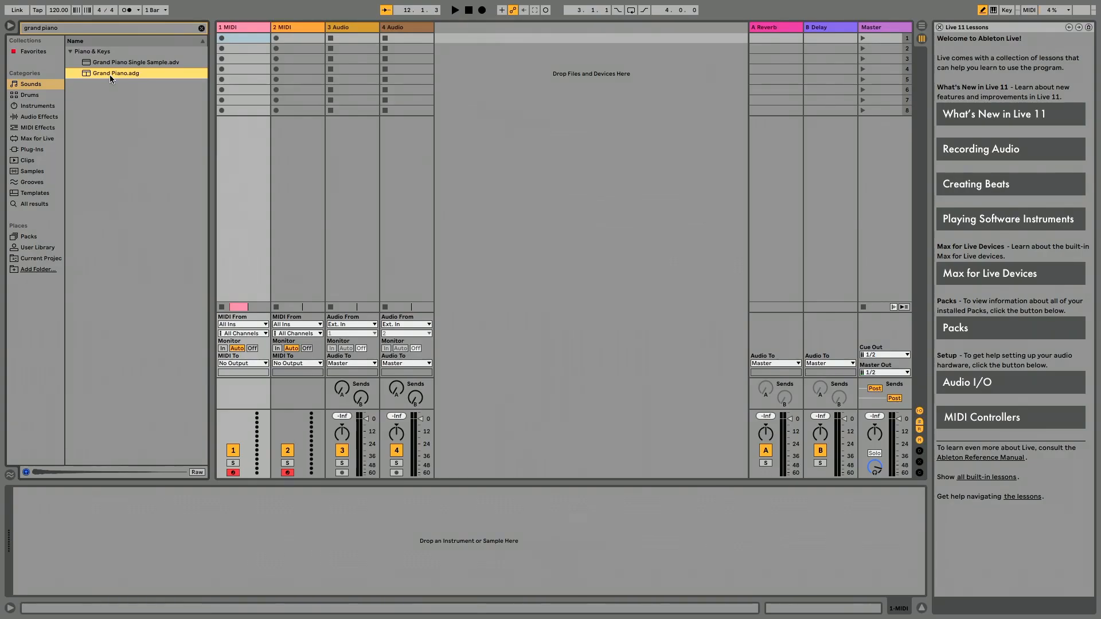
pyautogui.moveTo(230, 117); pyautogui.dragTo(469, 111)
pyautogui.moveTo(227, 67); pyautogui.dragTo(159, 69)
pyautogui.doubleClick(122, 71)
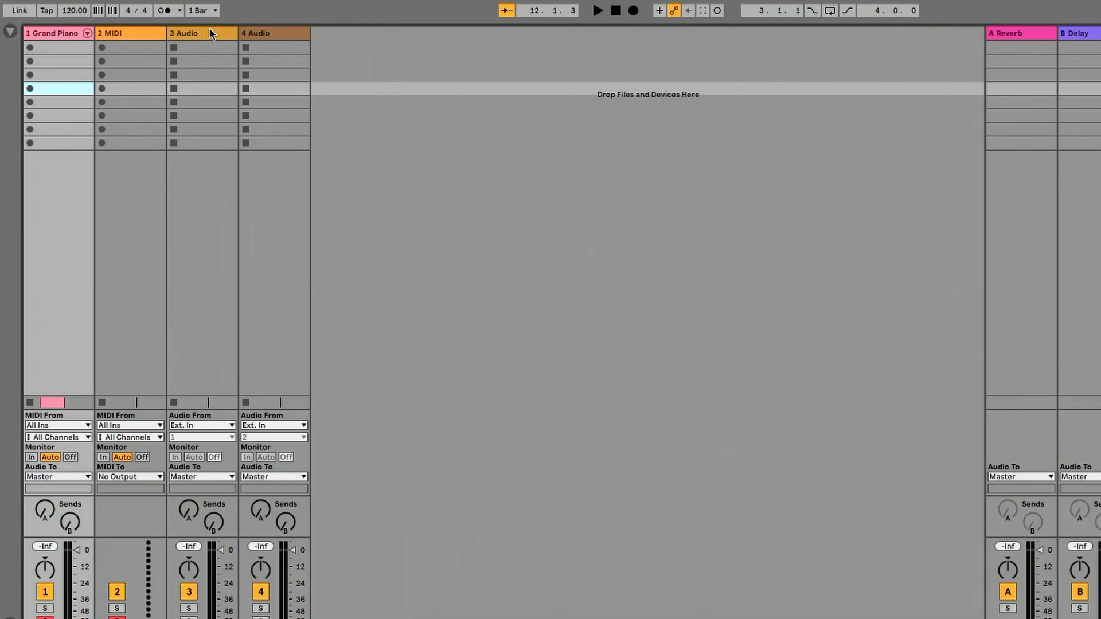
# Step: Set the song tempo to 135 BPM
pyautogui.click(68, 14)
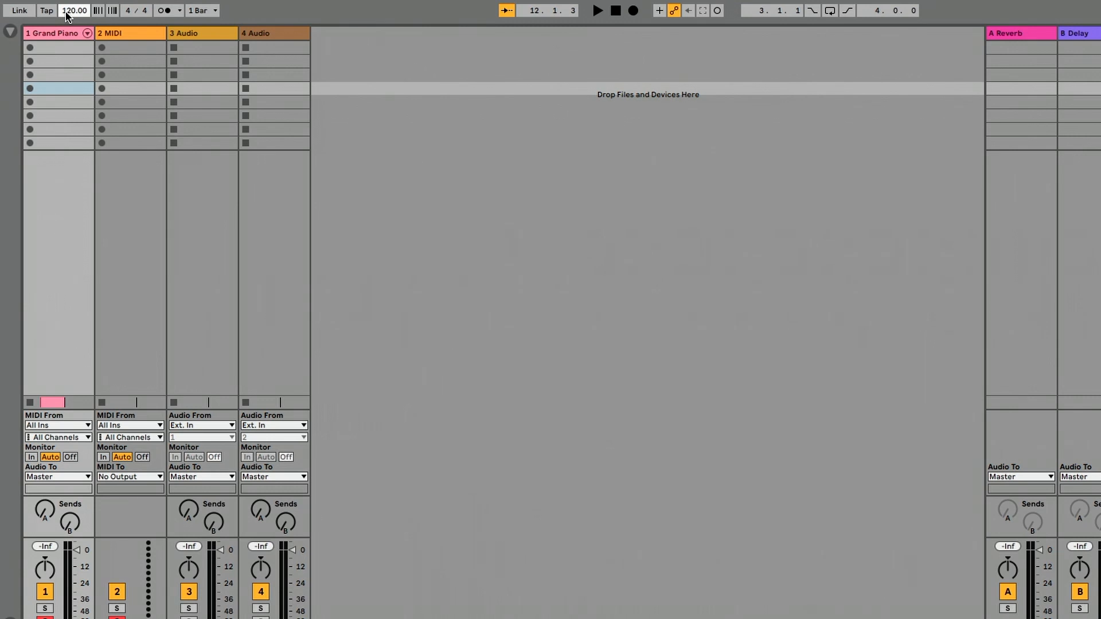
pyautogui.write('135')
pyautogui.press('Return')
# Step: Tap in a new song tempo of about 116 BPM and open the metronome settings
pyautogui.click(49, 10)
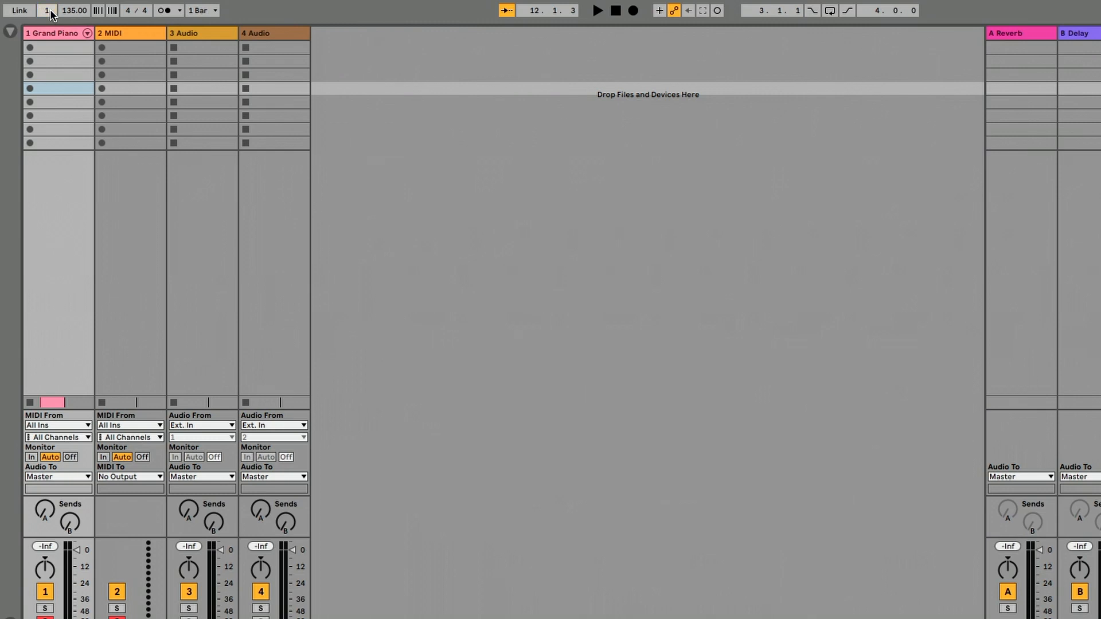
pyautogui.click(49, 11)
pyautogui.click(50, 11)
pyautogui.click(49, 11)
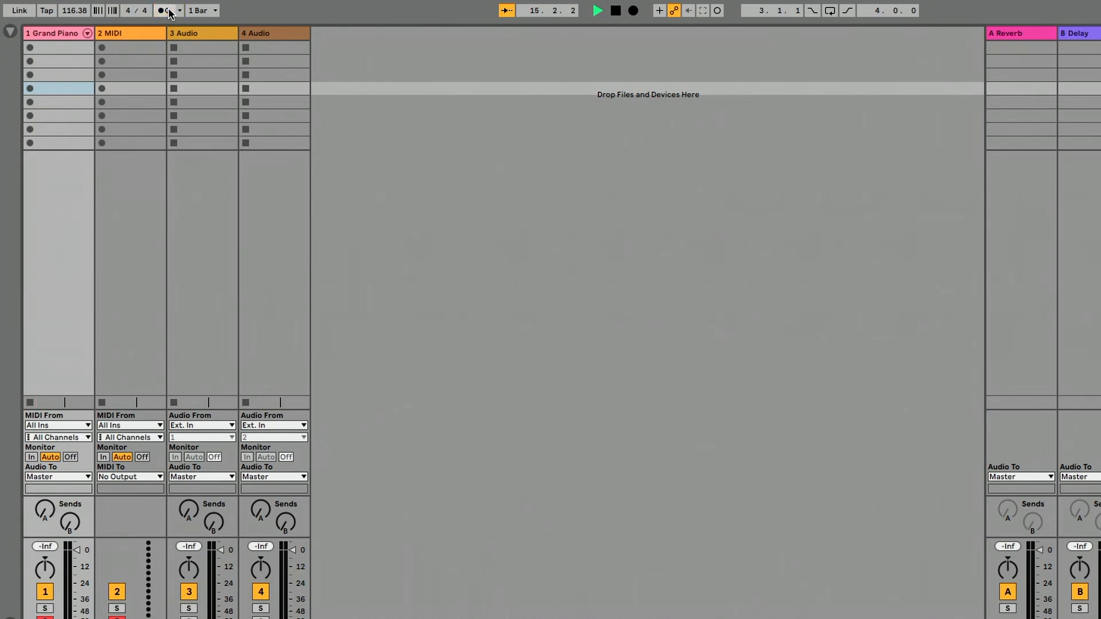
pyautogui.click(180, 11)
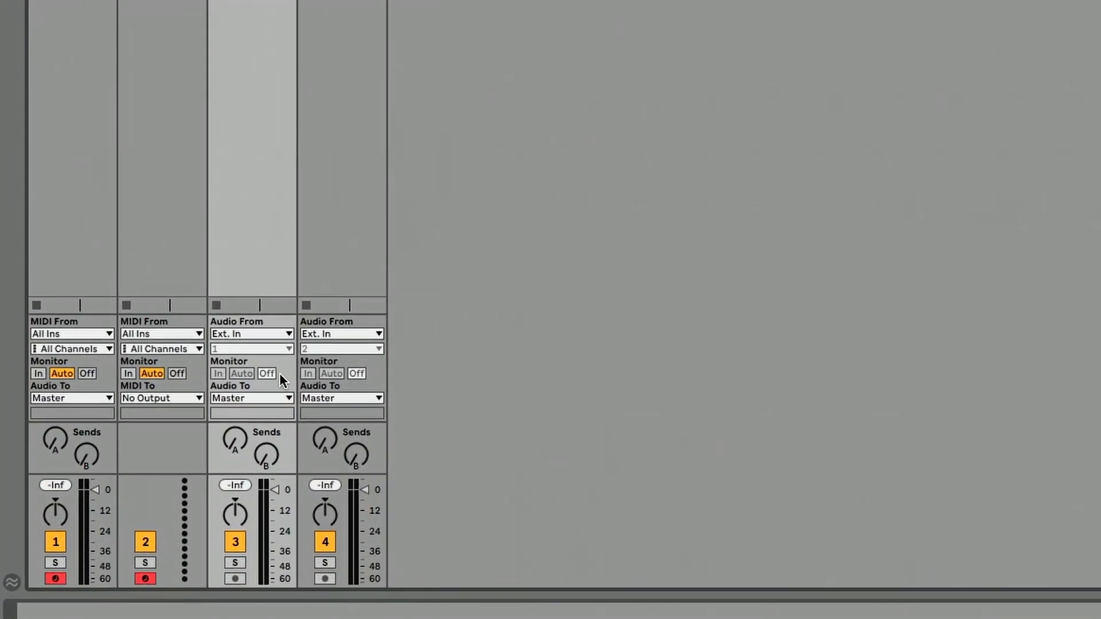
# Step: Check the input channel choices available for the 3 Audio track
pyautogui.click(261, 347)
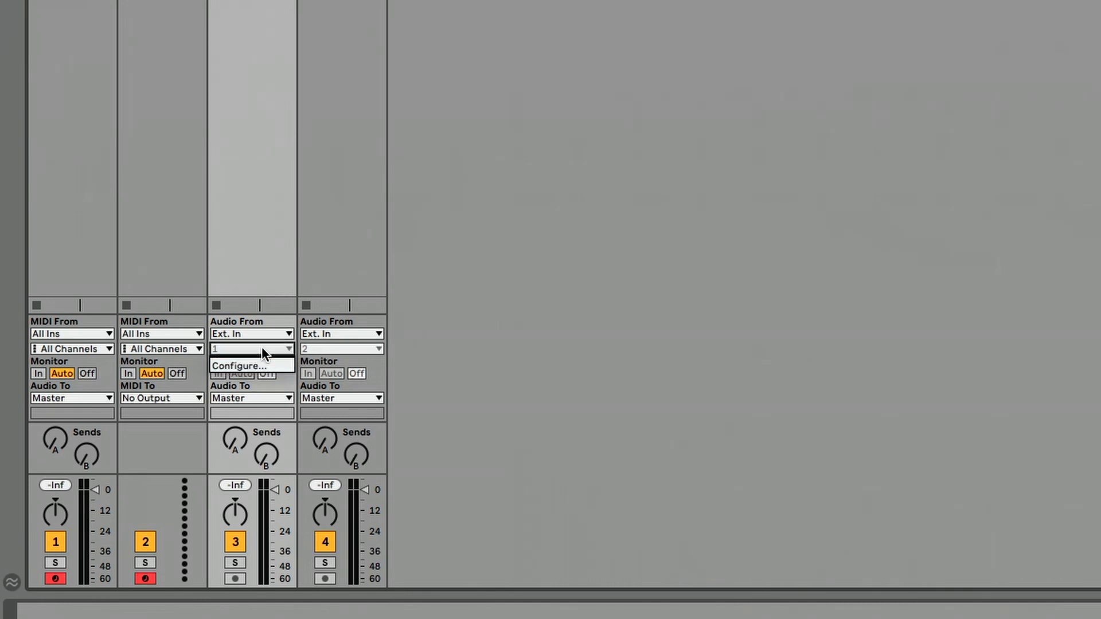
pyautogui.click(261, 346)
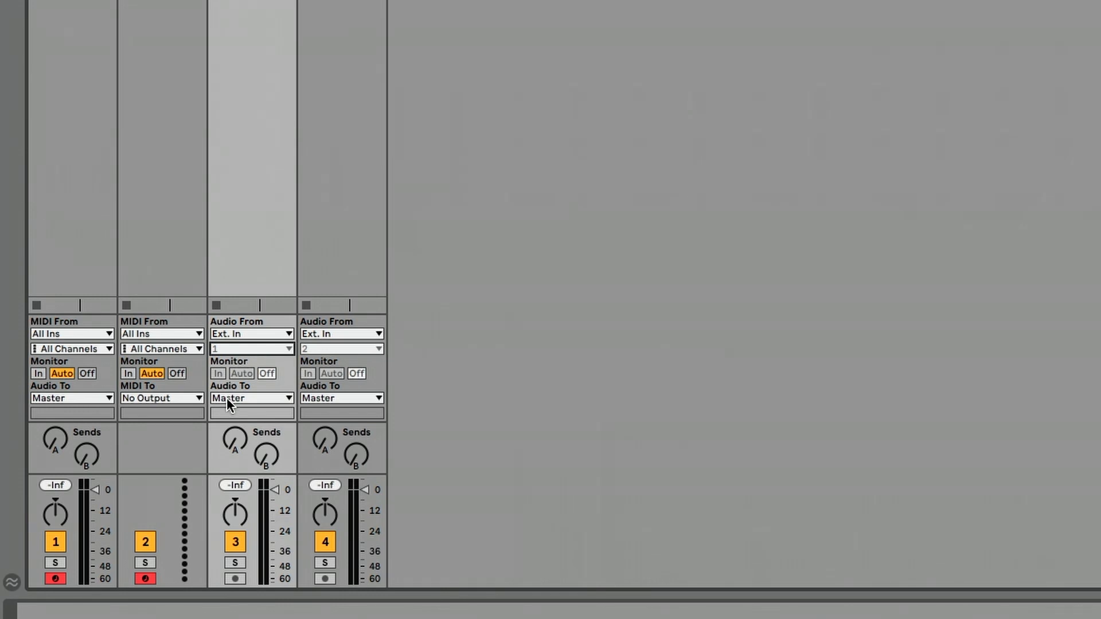
pyautogui.click(562, 288)
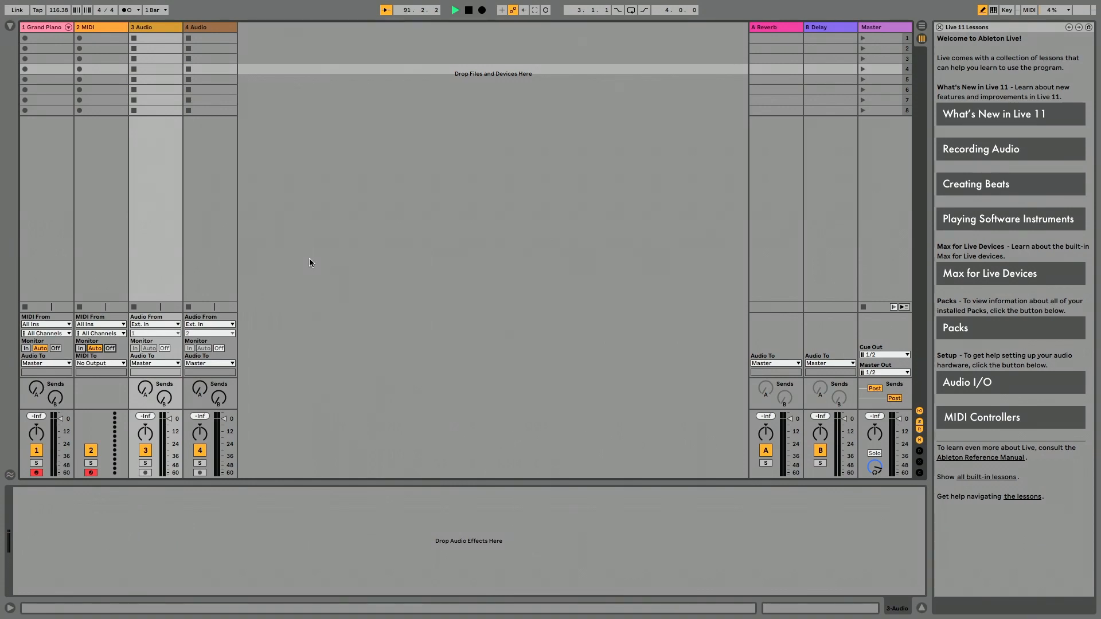
# Step: Open the preferences, view the Link, Tempo and MIDI settings, and return to the audio settings
pyautogui.moveTo(322, 5)
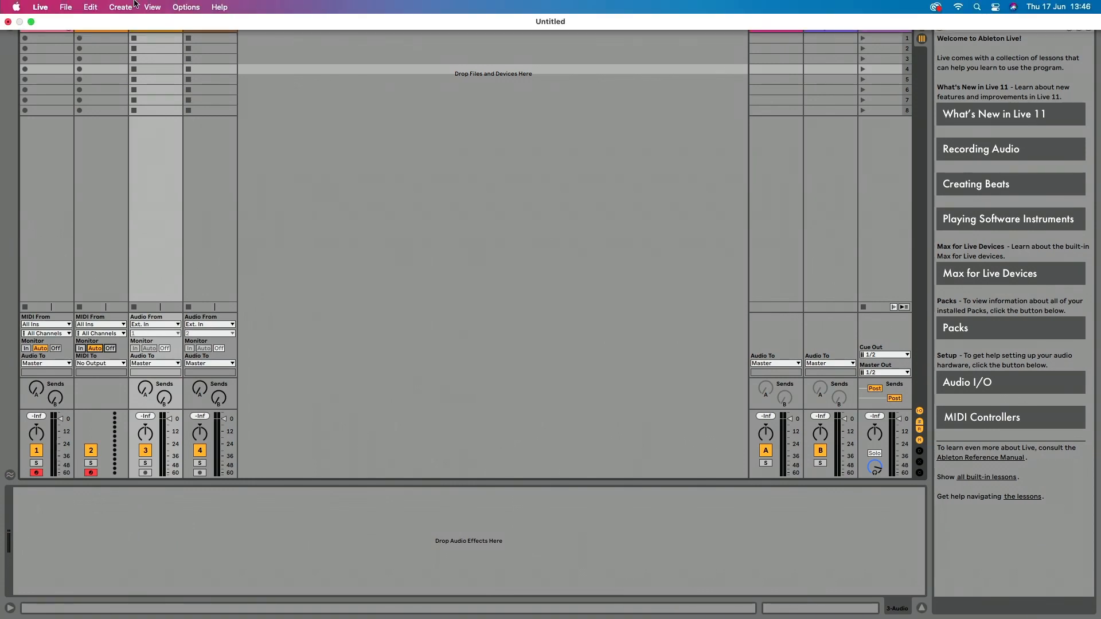
pyautogui.click(47, 6)
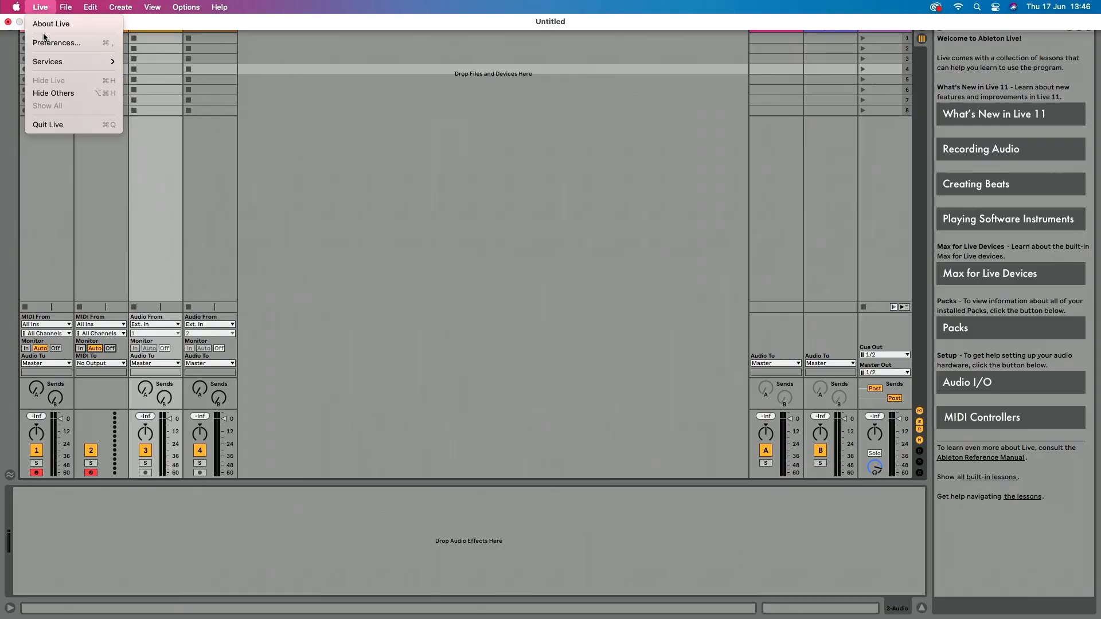
pyautogui.click(56, 42)
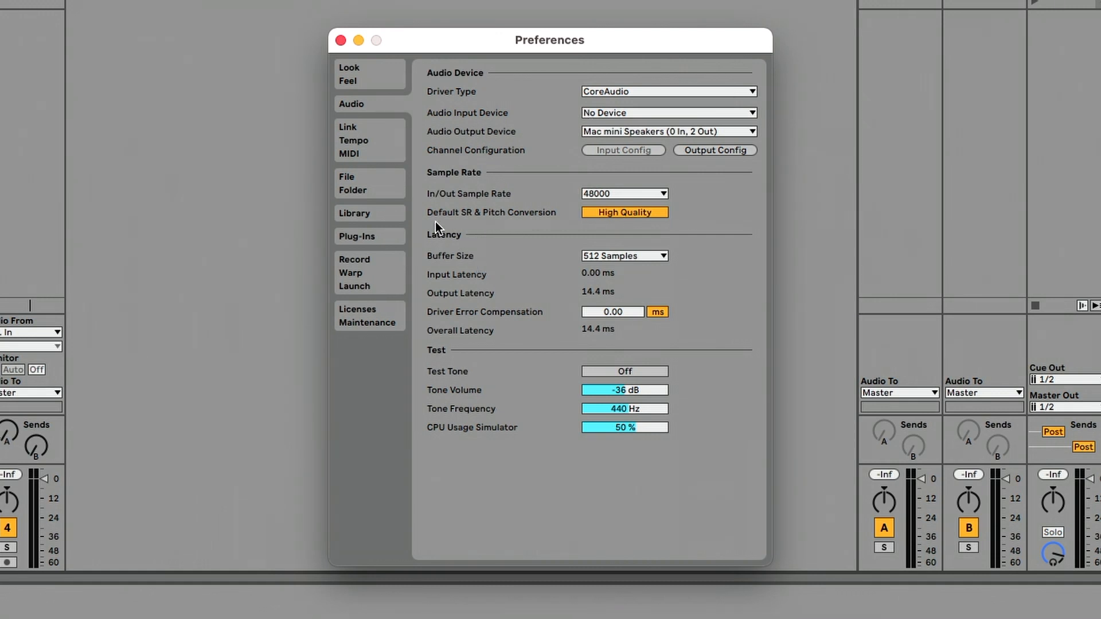
pyautogui.click(382, 153)
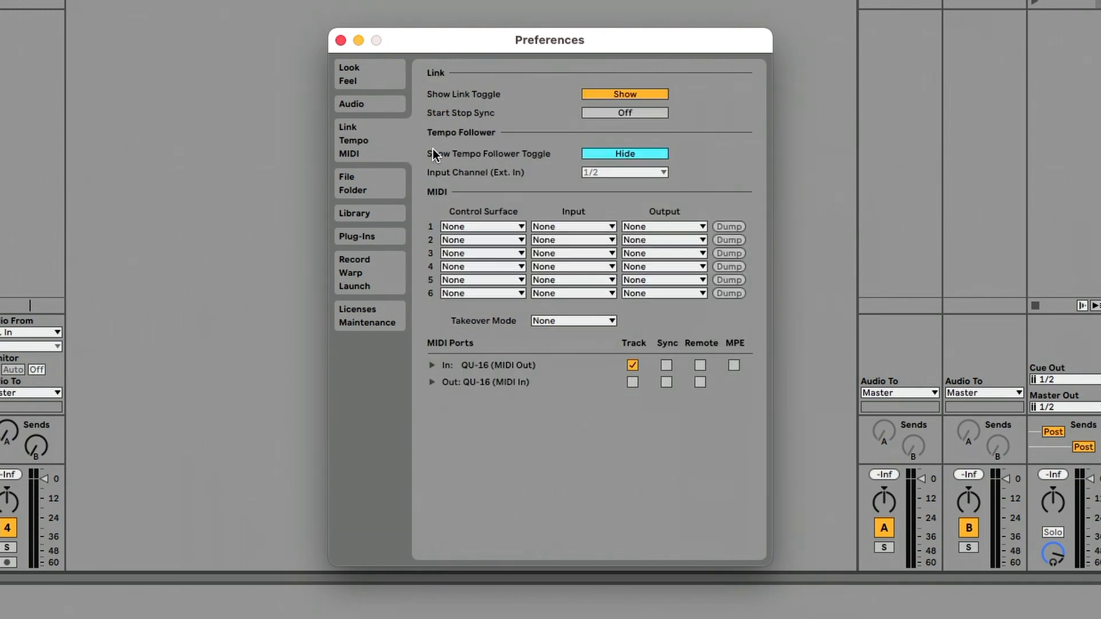
pyautogui.click(363, 106)
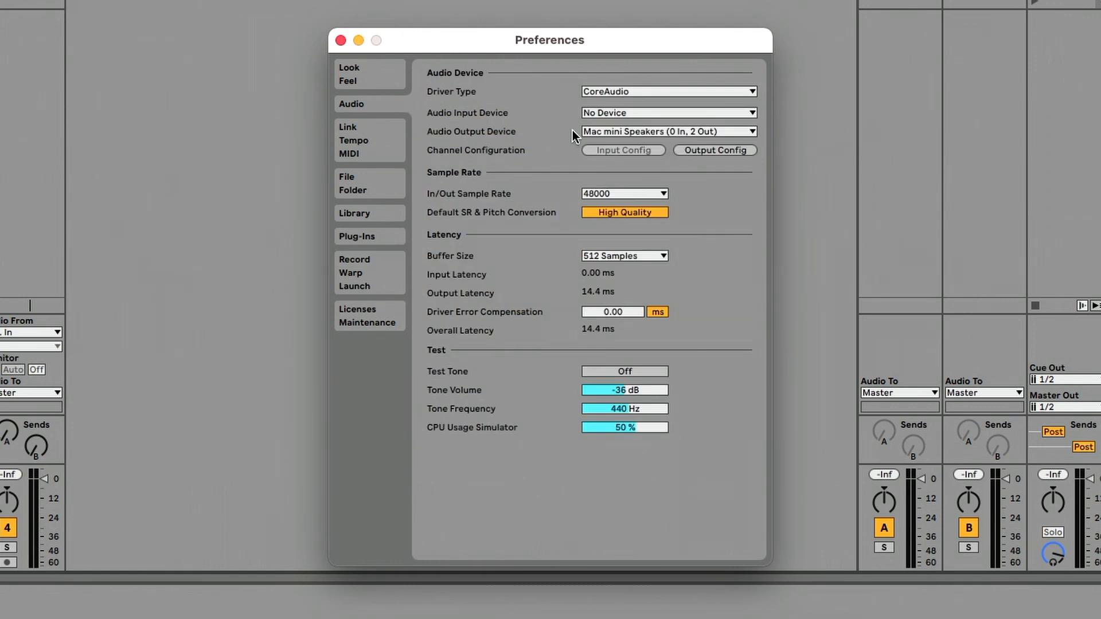
# Step: Set both the audio input device and the audio output device to QU-16 Audio (24 In, 22 Out)
pyautogui.click(658, 118)
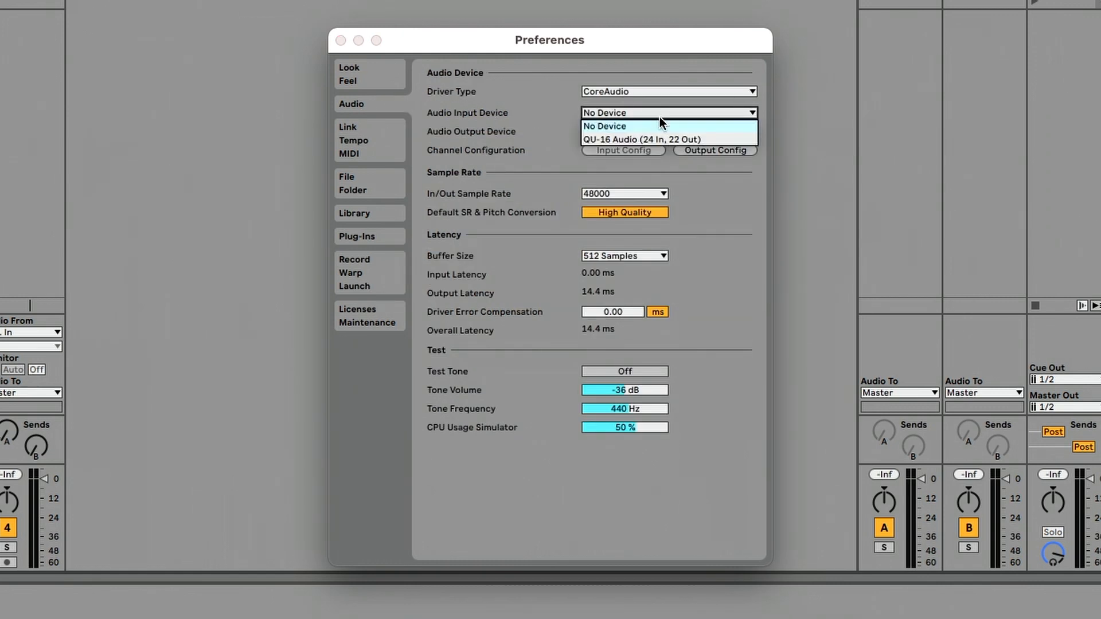
pyautogui.click(636, 139)
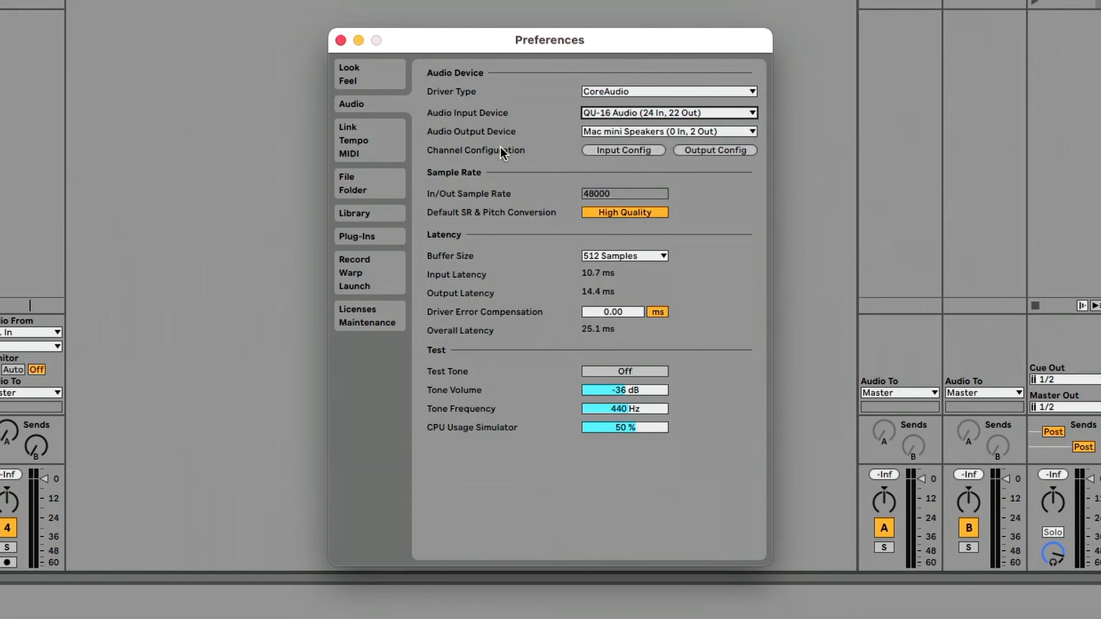
pyautogui.click(597, 134)
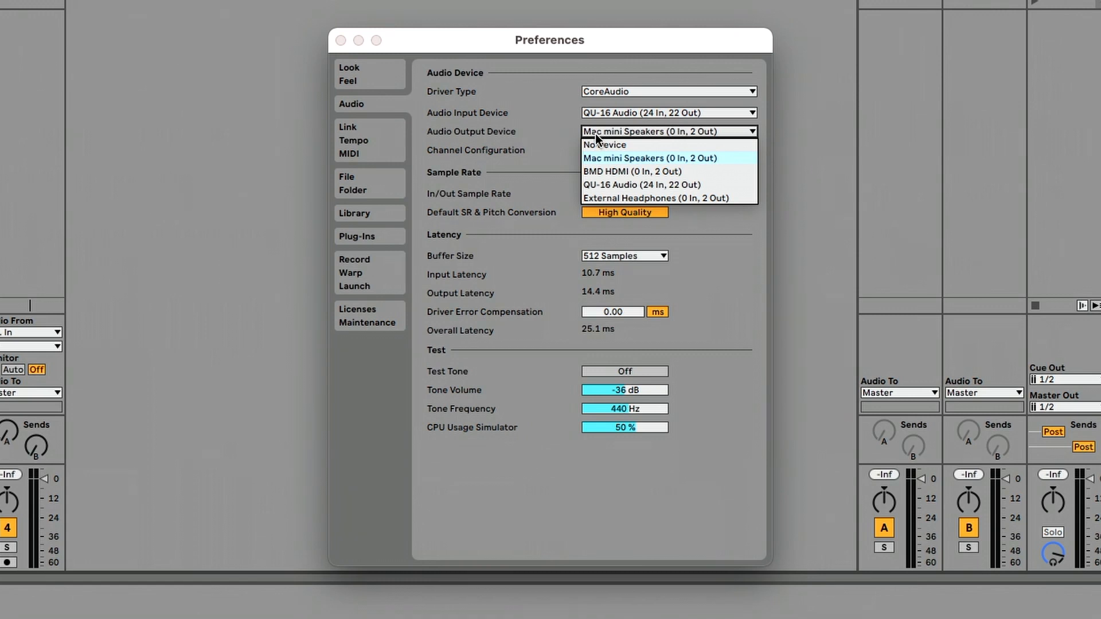
pyautogui.click(588, 183)
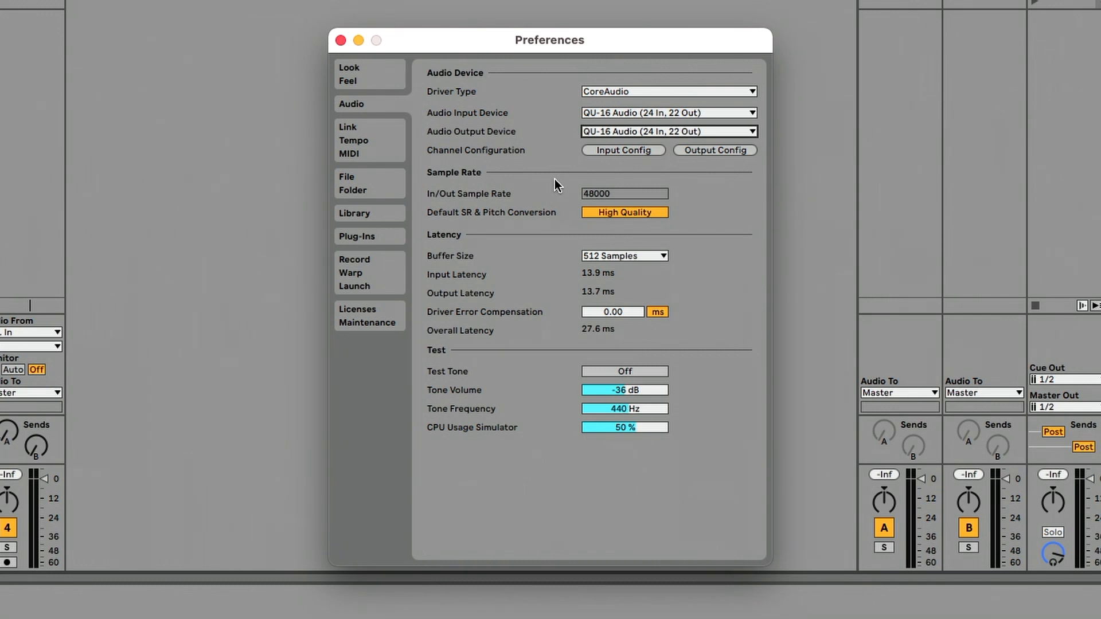
# Step: Enable mono inputs 3 & 4 and 5 & 6 in the input configuration, and open the output configuration
pyautogui.click(621, 152)
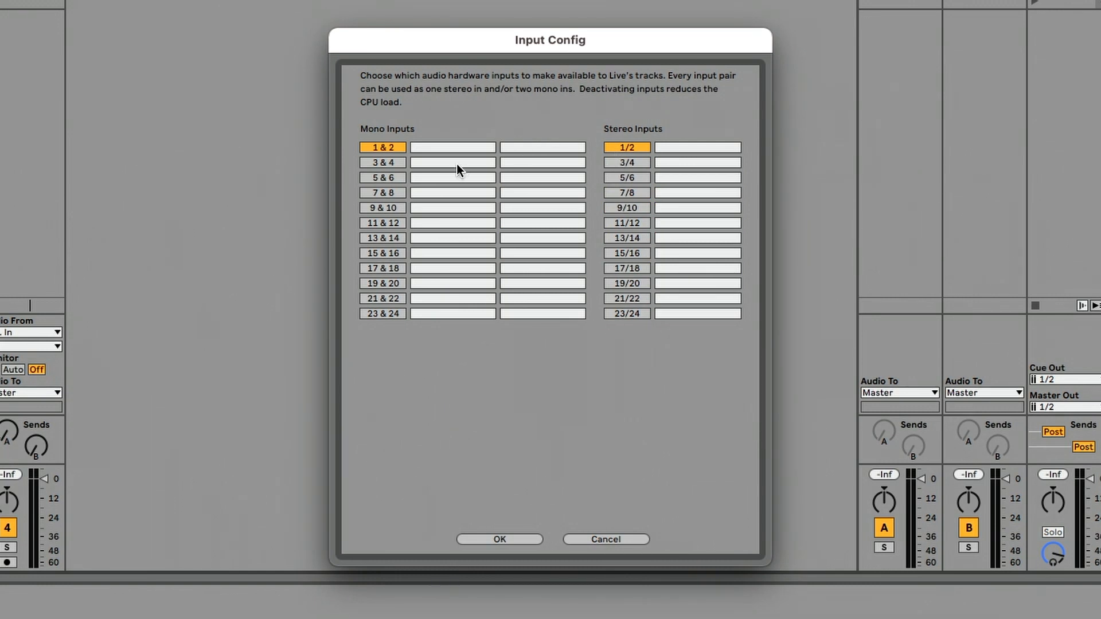
pyautogui.click(396, 177)
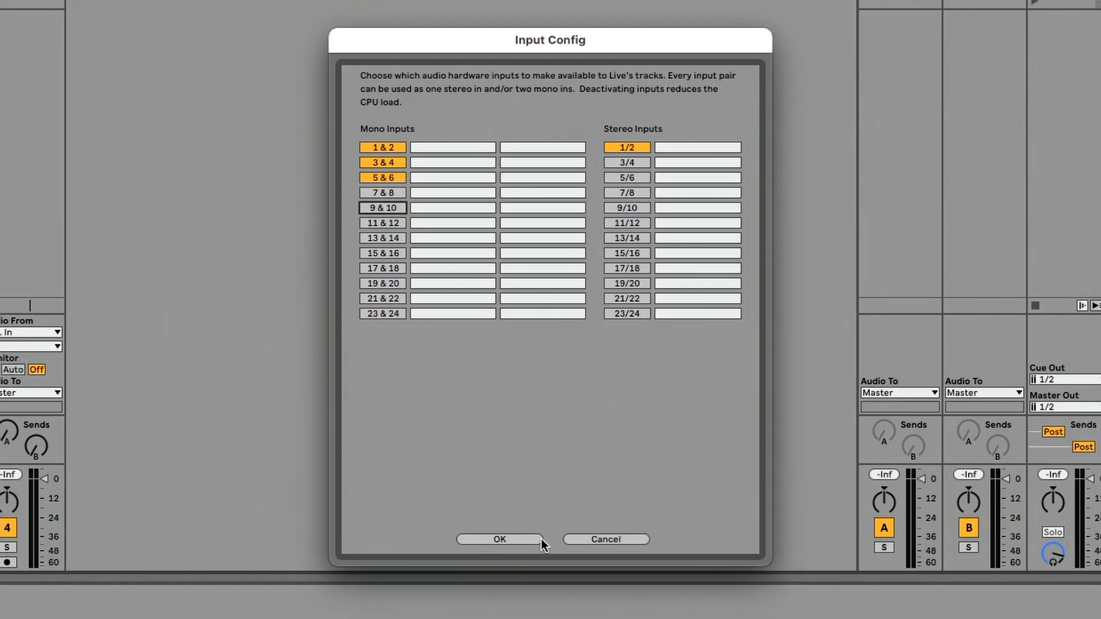
pyautogui.click(509, 538)
pyautogui.click(699, 149)
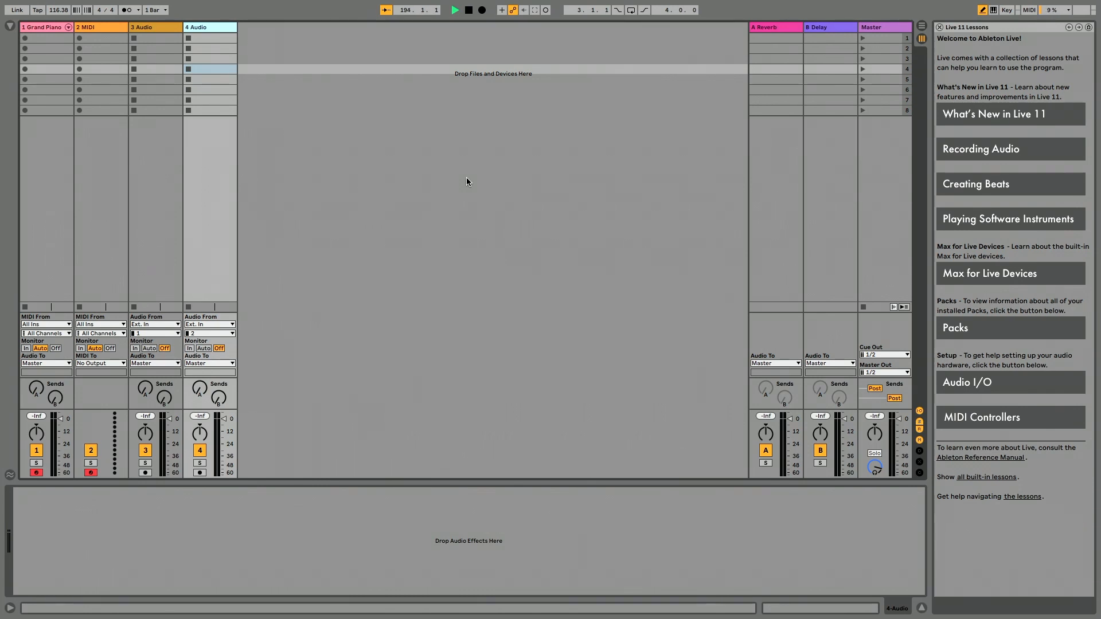
# Step: Insert a new audio track after 4 Audio, followed by a new MIDI track
pyautogui.rightClick(257, 29)
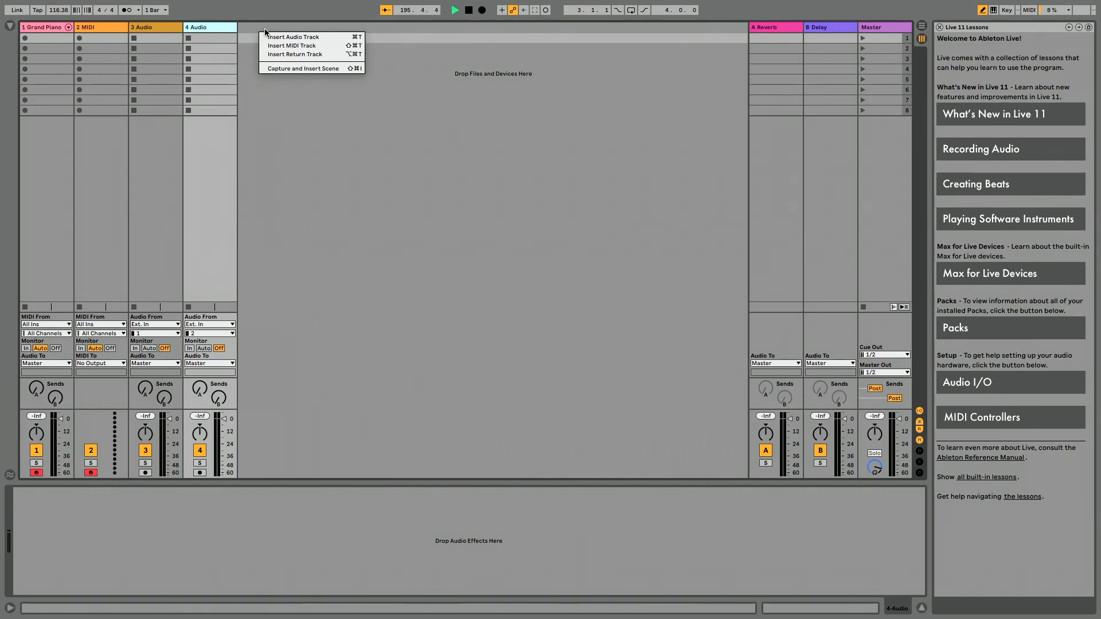
pyautogui.click(277, 37)
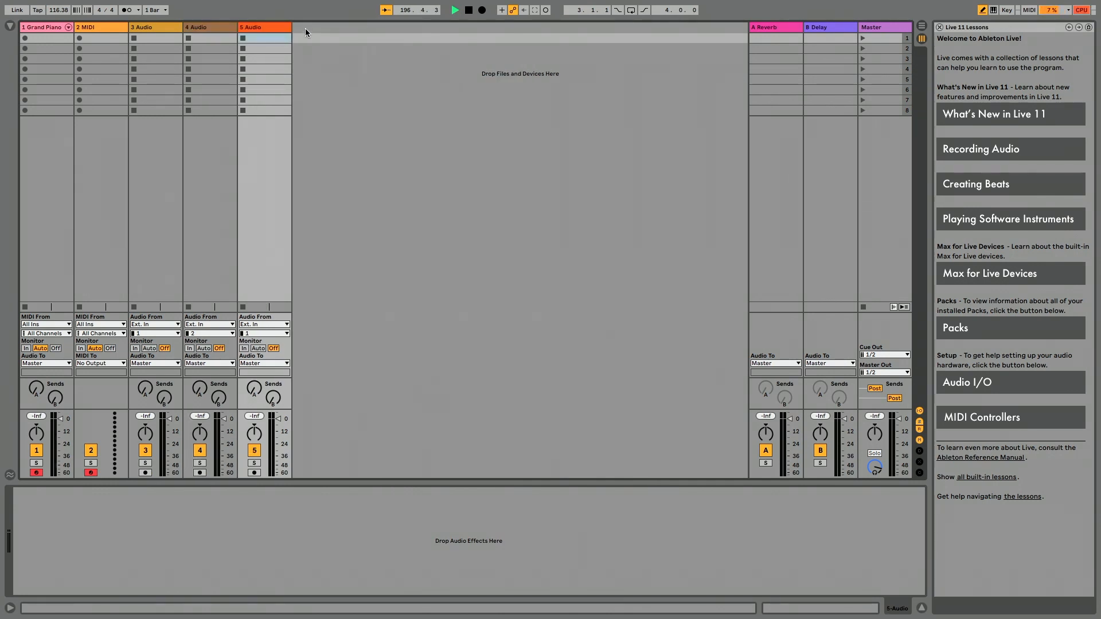
pyautogui.rightClick(305, 30)
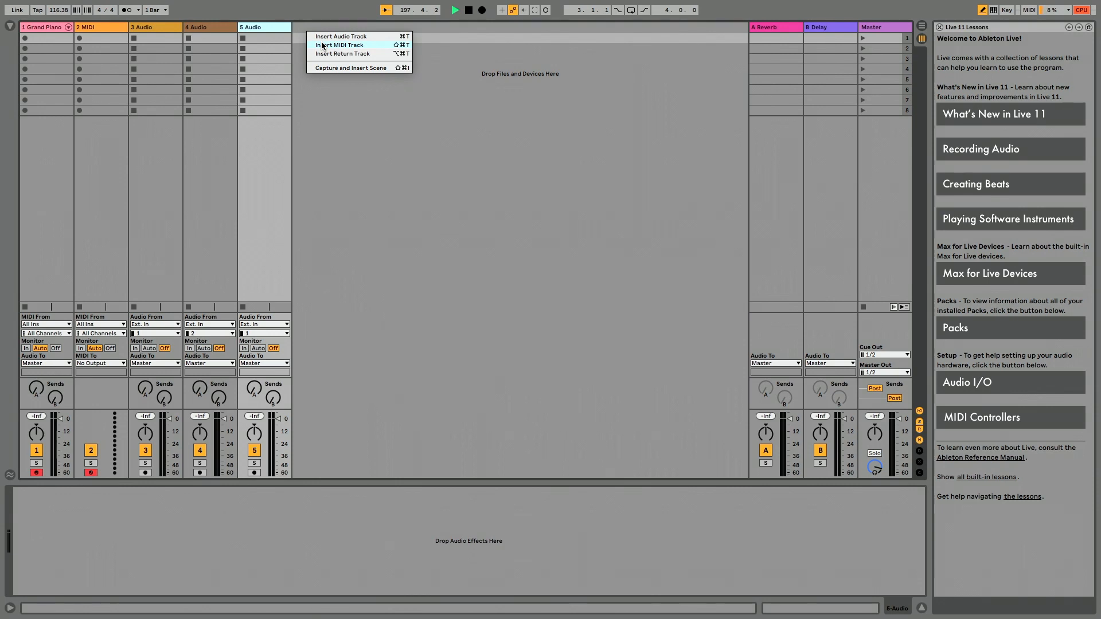
pyautogui.click(322, 45)
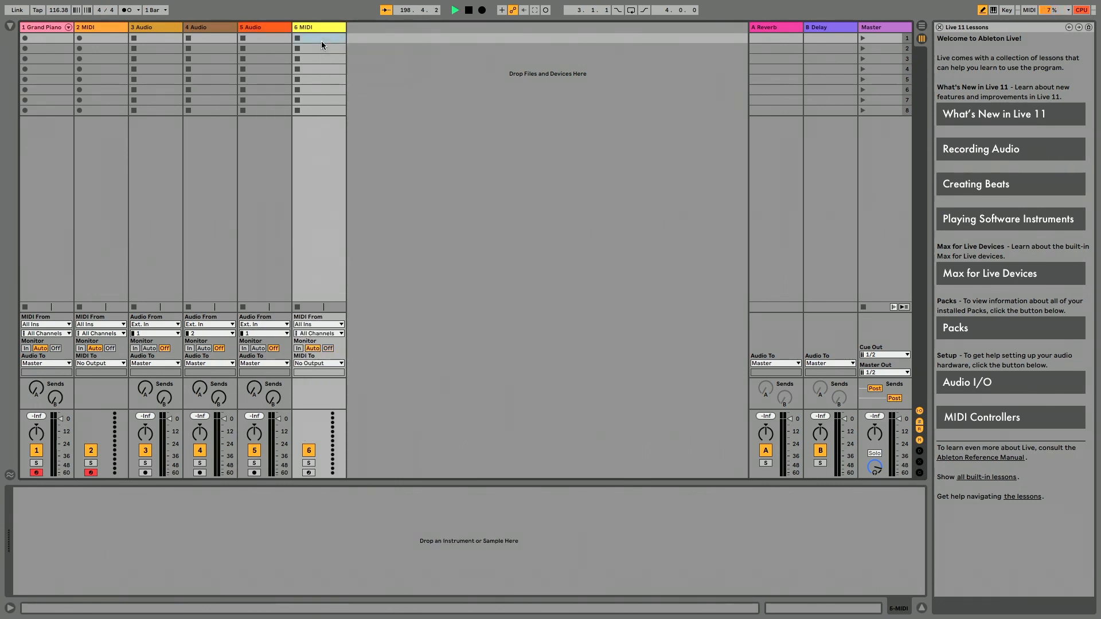
# Step: Insert a long series of audio tracks after 6 MIDI, up to track 51
pyautogui.rightClick(351, 31)
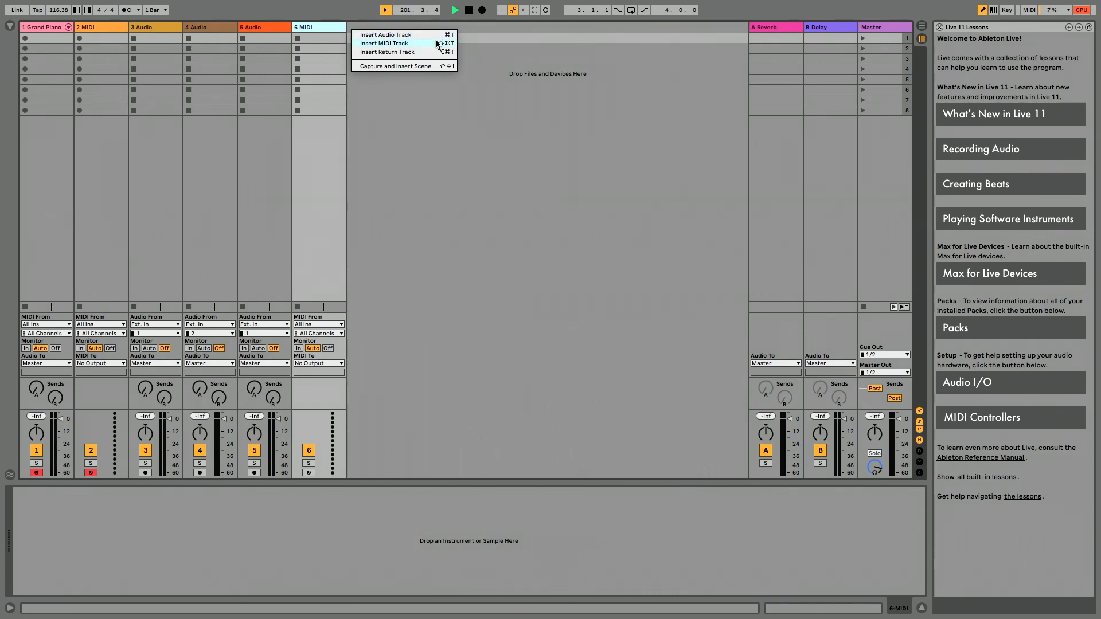
pyautogui.click(475, 38)
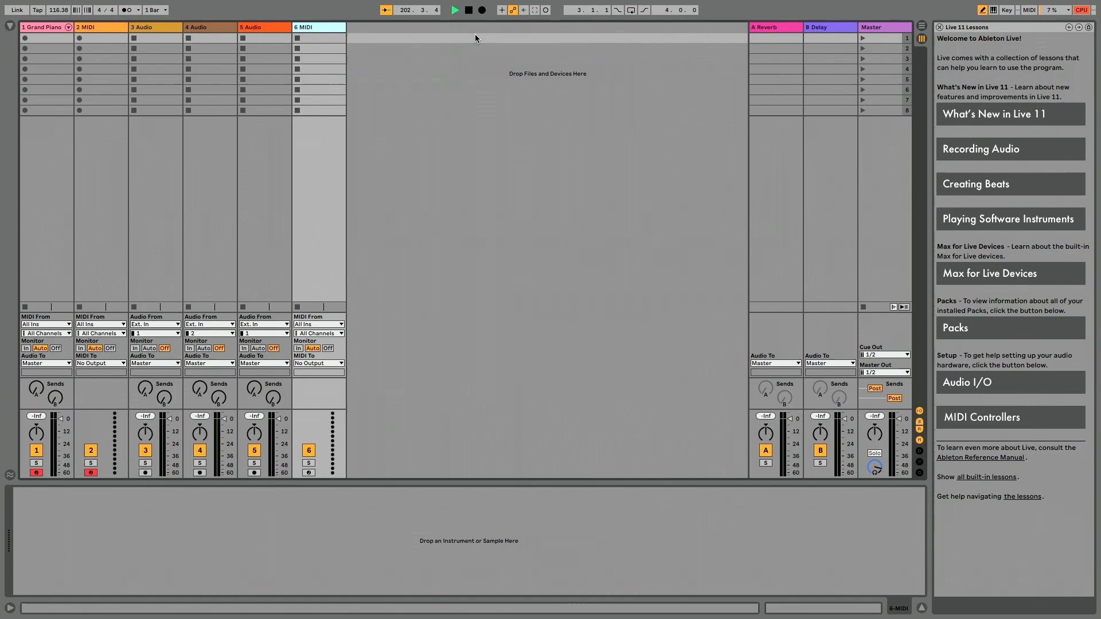
pyautogui.hotkey('ctrl', 't')
pyautogui.hotkey('ctrl', 't')
pyautogui.hotkey('ctrl', 't')
pyautogui.hotkey('ctrl', 't')
pyautogui.hotkey('ctrl', 't')
pyautogui.hotkey('ctrl', 't')
pyautogui.hotkey('ctrl', 't')
pyautogui.hotkey('ctrl', 't')
pyautogui.hotkey('ctrl', 't')
pyautogui.hotkey('ctrl', 't')
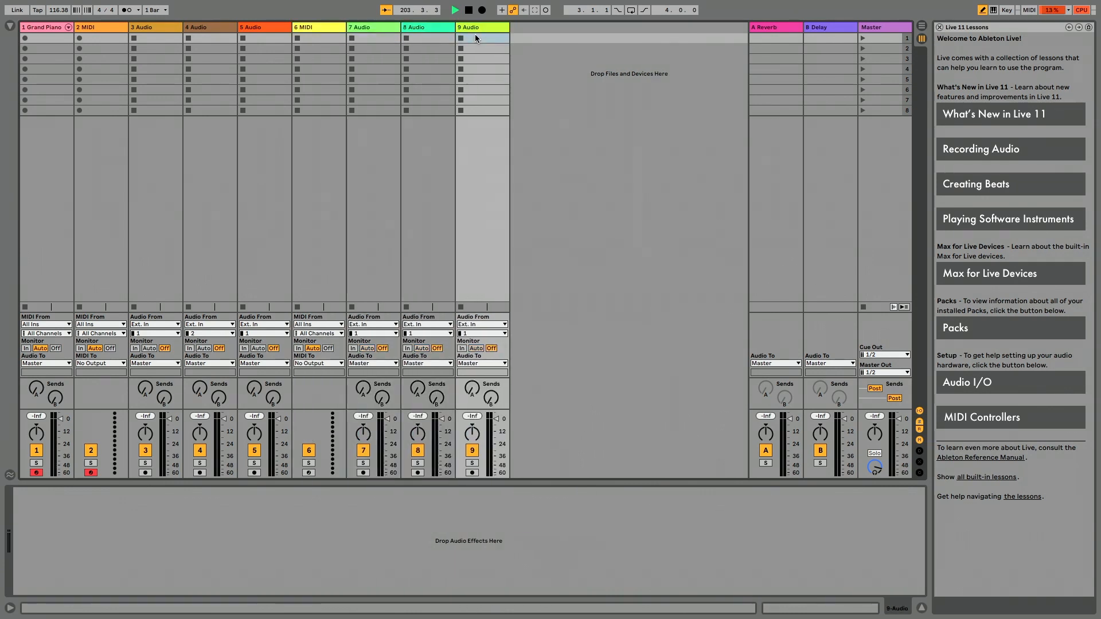
pyautogui.hotkey('ctrl', 't')
pyautogui.hotkey('ctrl', 't')
pyautogui.hotkey('ctrl', 't')
pyautogui.hotkey('ctrl', 't')
pyautogui.hotkey('ctrl', 't')
pyautogui.hotkey('ctrl', 't')
pyautogui.hotkey('ctrl', 't')
pyautogui.hotkey('ctrl', 't')
pyautogui.hotkey('ctrl', 't')
pyautogui.hotkey('ctrl', 't')
pyautogui.hotkey('ctrl', 't')
pyautogui.hotkey('ctrl', 't')
pyautogui.hotkey('ctrl', 't')
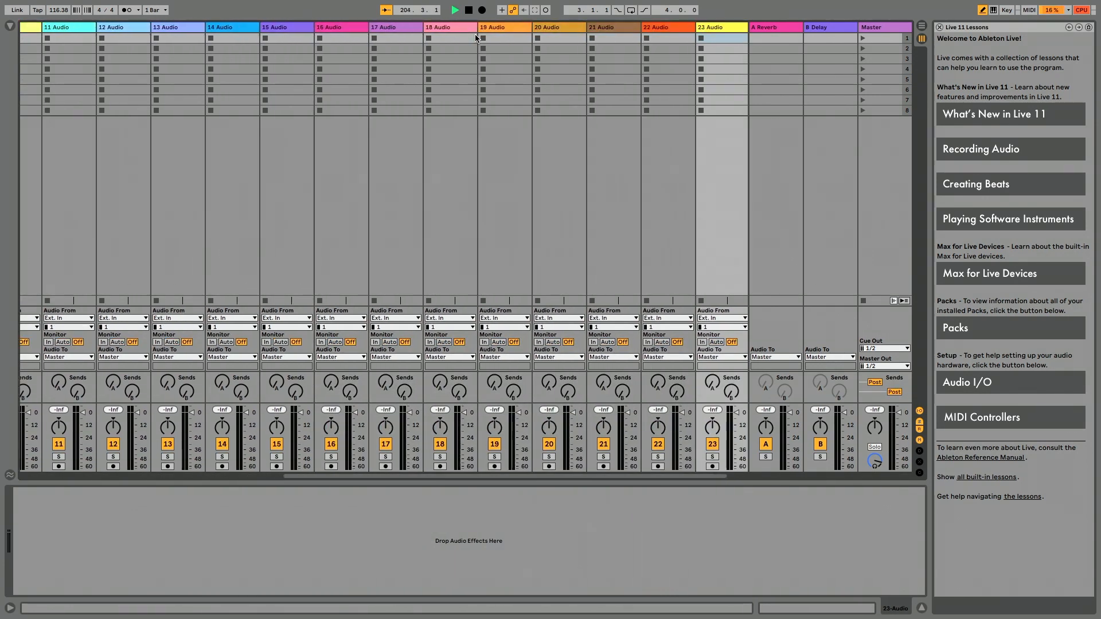
pyautogui.hotkey('ctrl', 't')
pyautogui.hotkey('ctrl', 't')
pyautogui.hotkey('ctrl', 't')
pyautogui.hotkey('ctrl', 't')
pyautogui.hotkey('ctrl', 't')
pyautogui.hotkey('ctrl', 't')
pyautogui.hotkey('ctrl', 't')
pyautogui.hotkey('ctrl', 't')
pyautogui.hotkey('ctrl', 't')
pyautogui.hotkey('ctrl', 't')
pyautogui.hotkey('ctrl', 't')
pyautogui.hotkey('ctrl', 't')
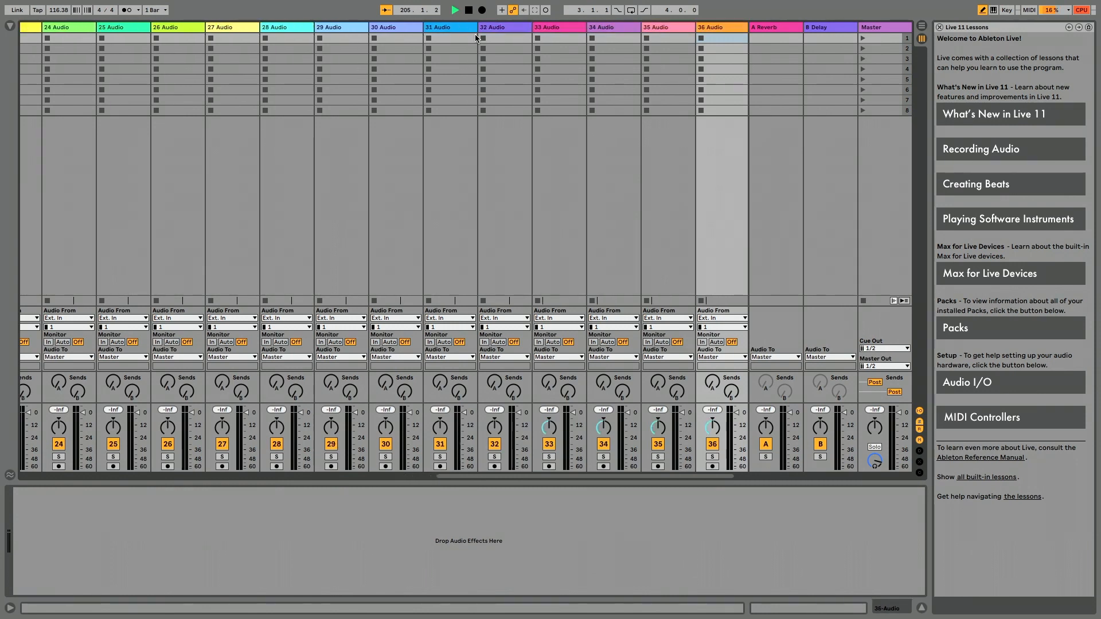
pyautogui.hotkey('ctrl', 't')
pyautogui.hotkey('ctrl', 't')
pyautogui.hotkey('ctrl', 't')
pyautogui.hotkey('ctrl', 't')
pyautogui.hotkey('ctrl', 't')
pyautogui.hotkey('ctrl', 't')
pyautogui.hotkey('ctrl', 't')
pyautogui.hotkey('ctrl', 't')
pyautogui.hotkey('ctrl', 't')
pyautogui.hotkey('ctrl', 't')
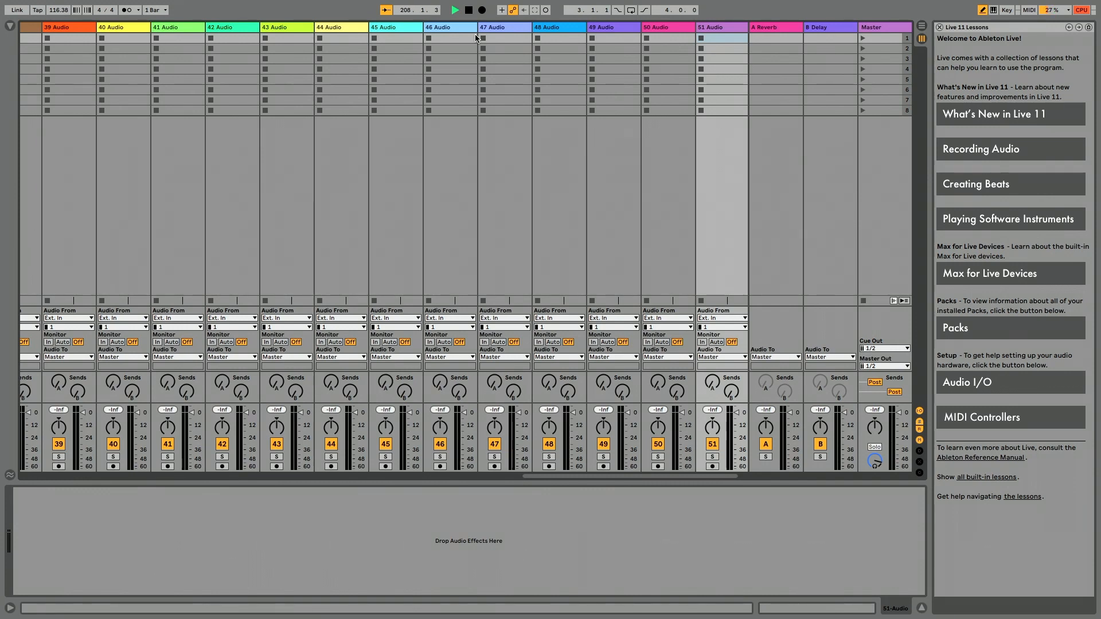
# Step: Insert a series of MIDI tracks after 51 Audio, up to track 81
pyautogui.hotkey('ctrl', 'shift', 't')
pyautogui.hotkey('ctrl', 'shift', 't')
pyautogui.hotkey('ctrl', 'shift', 't')
pyautogui.hotkey('ctrl', 'shift', 't')
pyautogui.hotkey('ctrl', 'shift', 't')
pyautogui.hotkey('ctrl', 'shift', 't')
pyautogui.hotkey('ctrl', 'shift', 't')
pyautogui.hotkey('ctrl', 'shift', 't')
pyautogui.hotkey('ctrl', 'shift', 't')
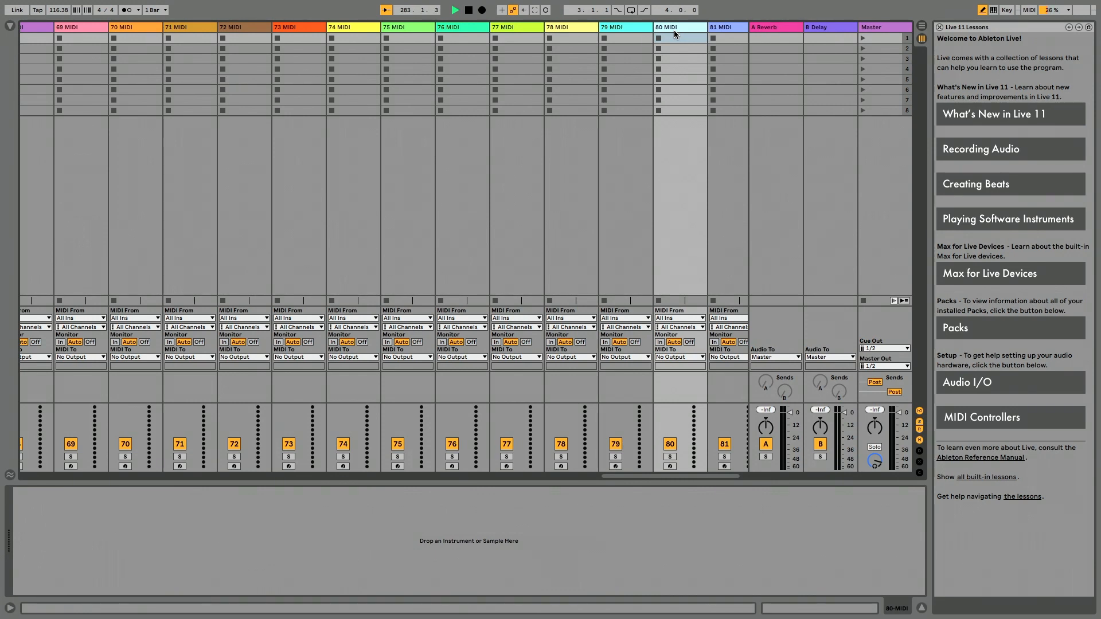
# Step: Rename track 75 MIDI as Guitar
pyautogui.click(304, 27)
pyautogui.click(346, 28)
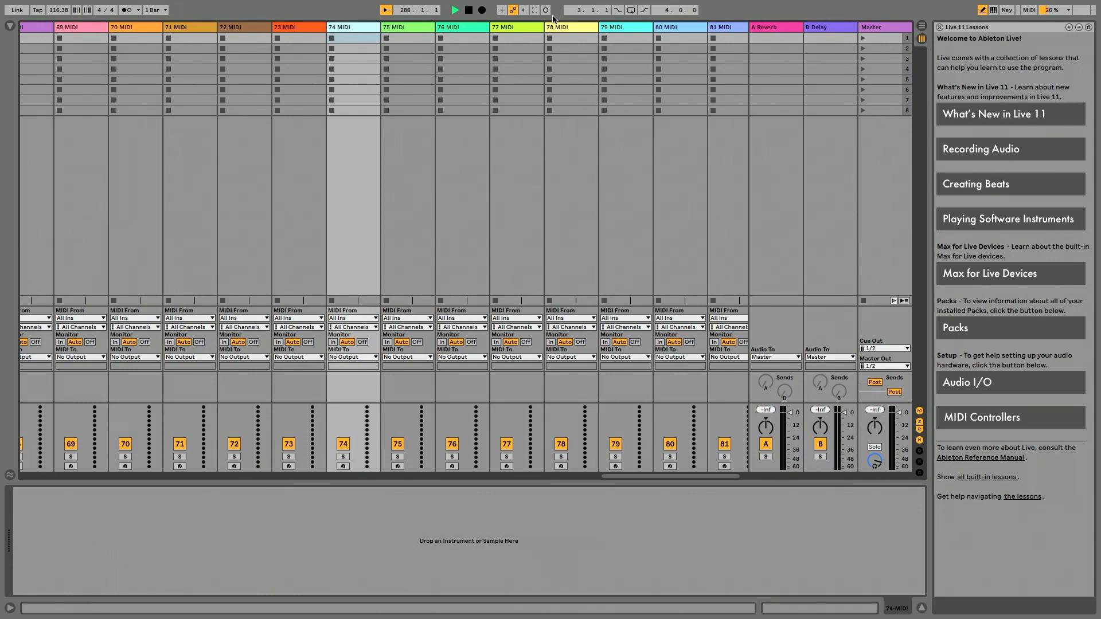
pyautogui.click(419, 30)
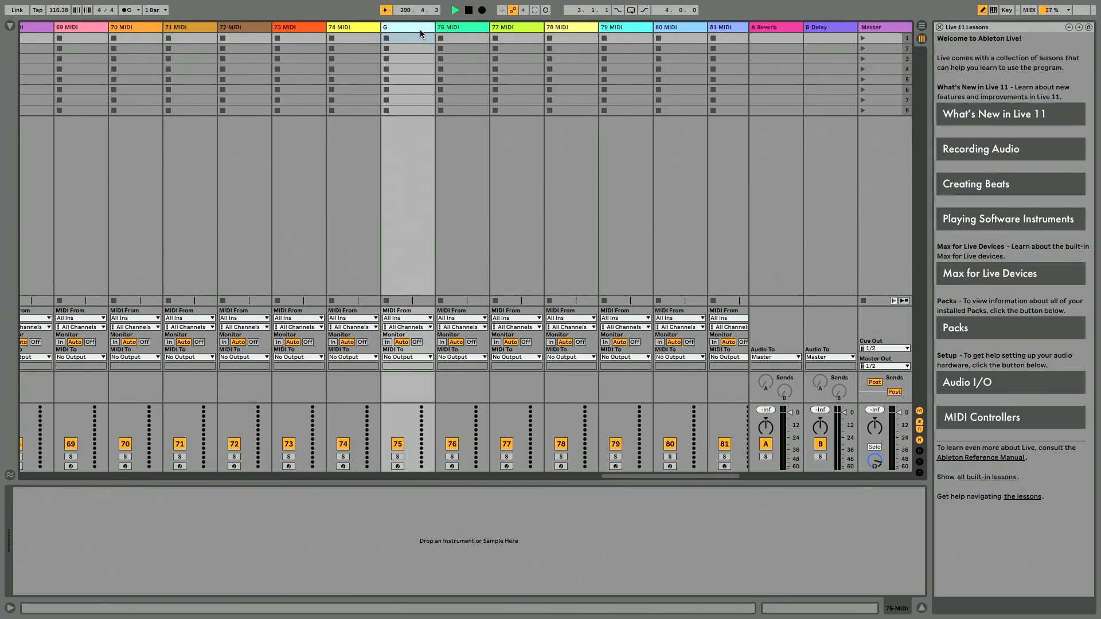
pyautogui.press('Return')
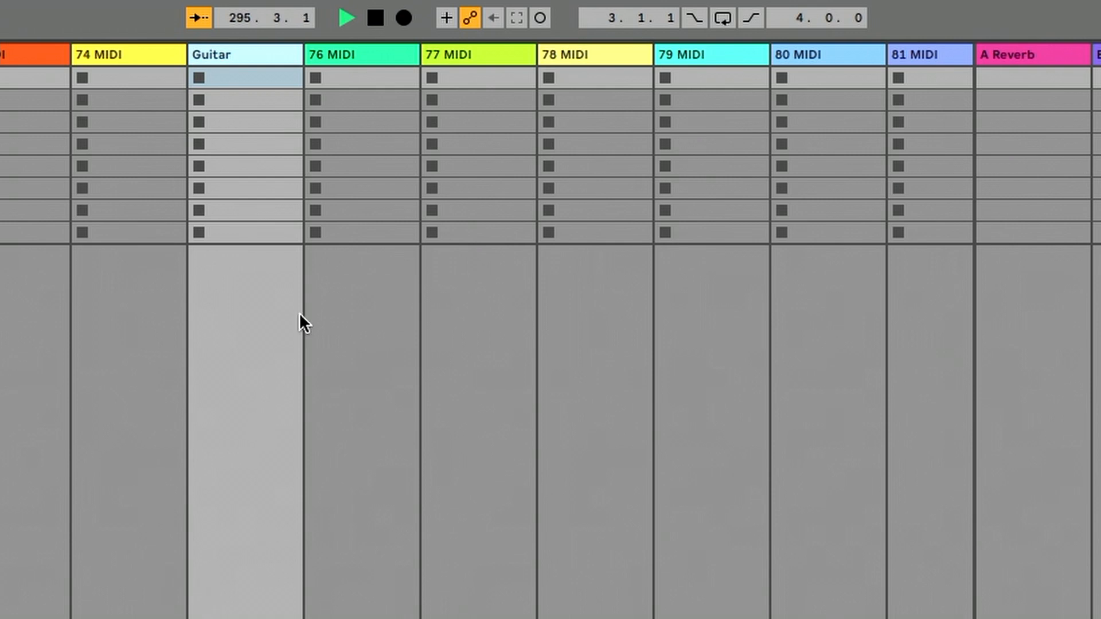
# Step: Rename track 76 MIDI with a name beginning with V
pyautogui.rightClick(369, 59)
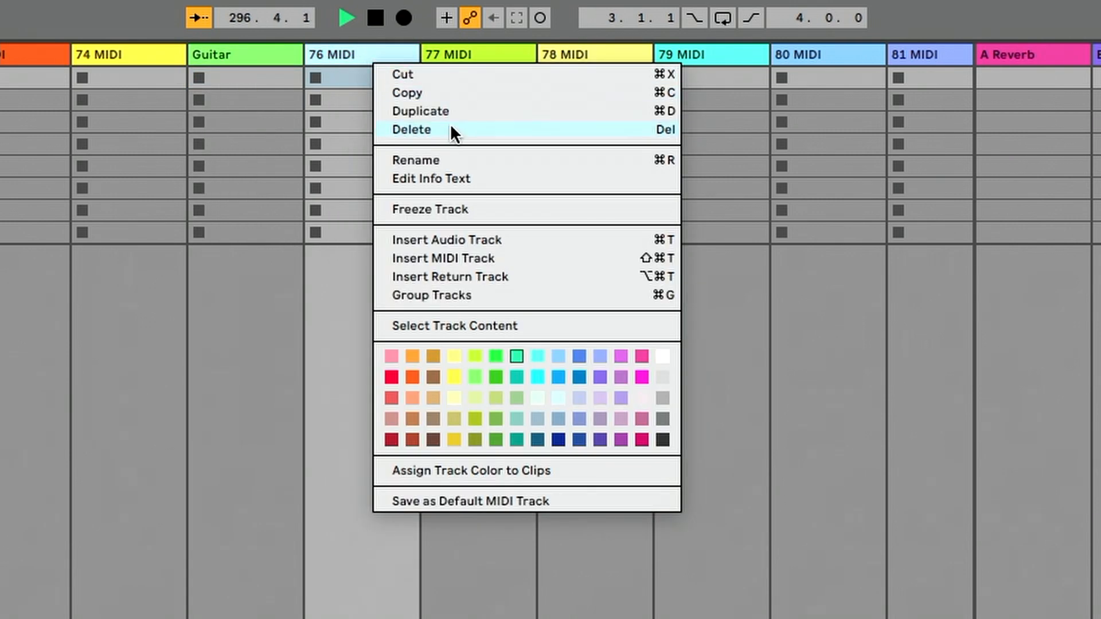
pyautogui.click(456, 151)
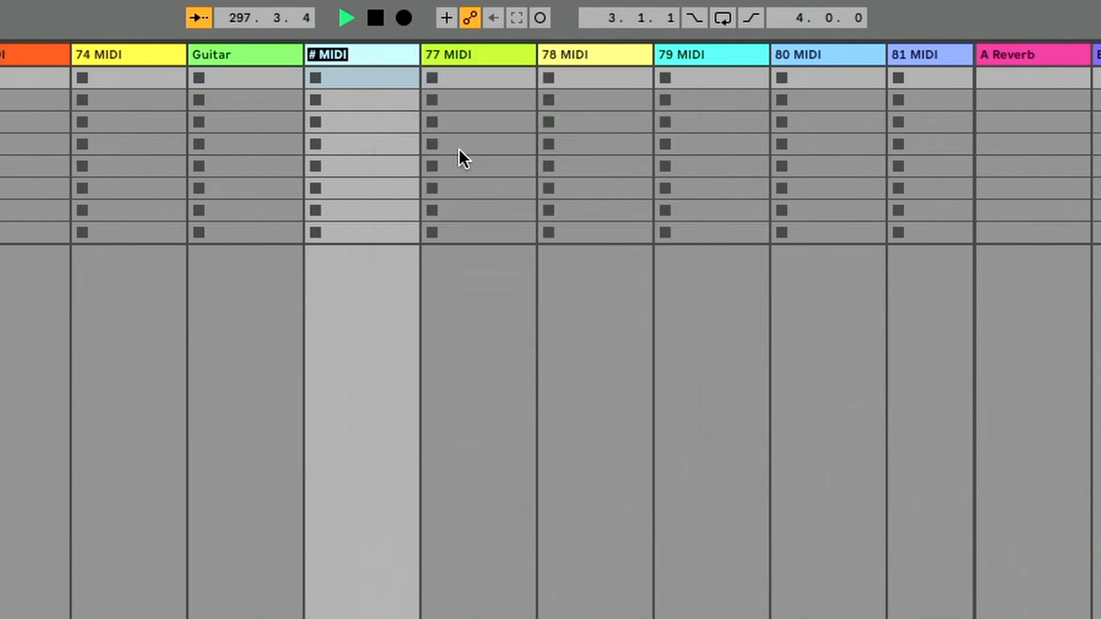
pyautogui.press('BackSpace')
pyautogui.write('V')
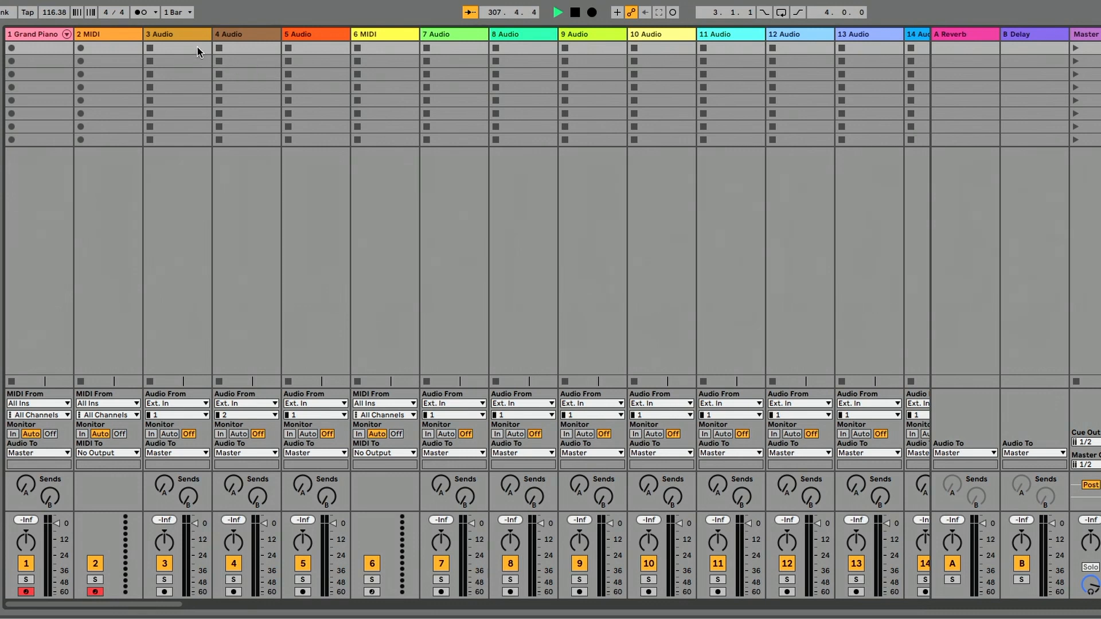
# Step: Select the range of tracks from 3 Audio through 13 Audio
pyautogui.click(243, 36)
pyautogui.click(185, 35)
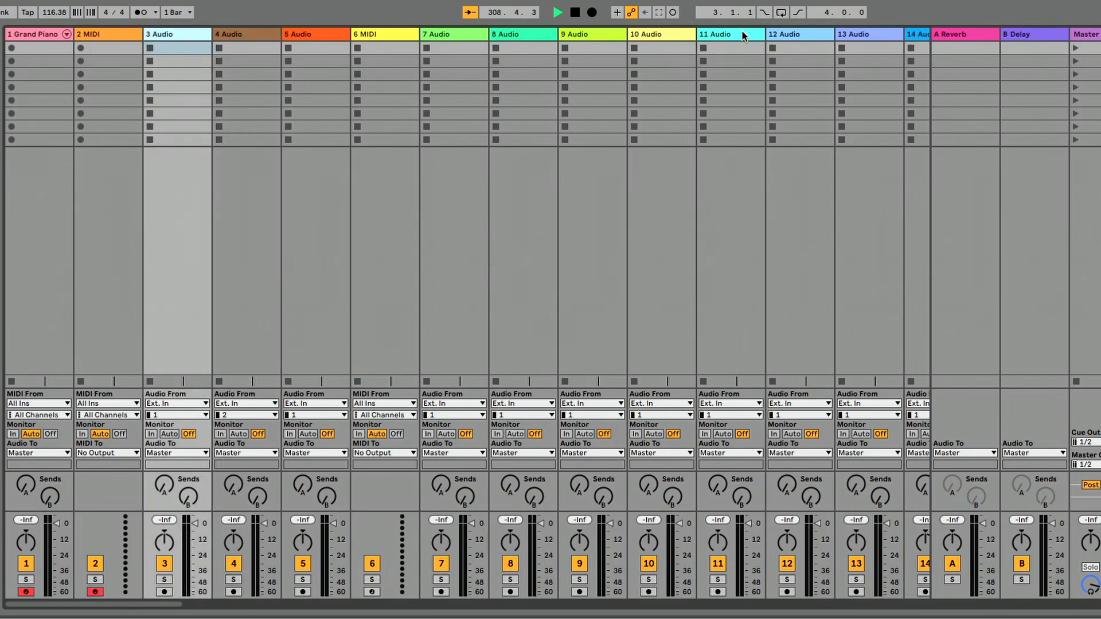
pyautogui.keyDown('shift'); pyautogui.click(863, 34); pyautogui.keyUp('shift')
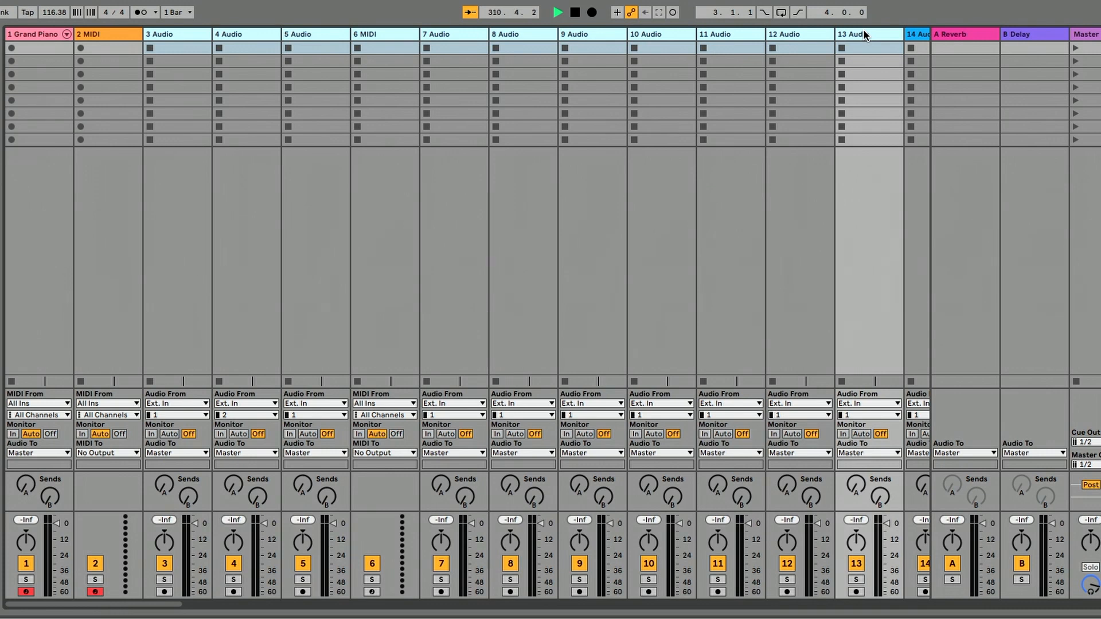
# Step: Rename track 3 Audio as Kick and track 4 Audio as Snare
pyautogui.click(172, 35)
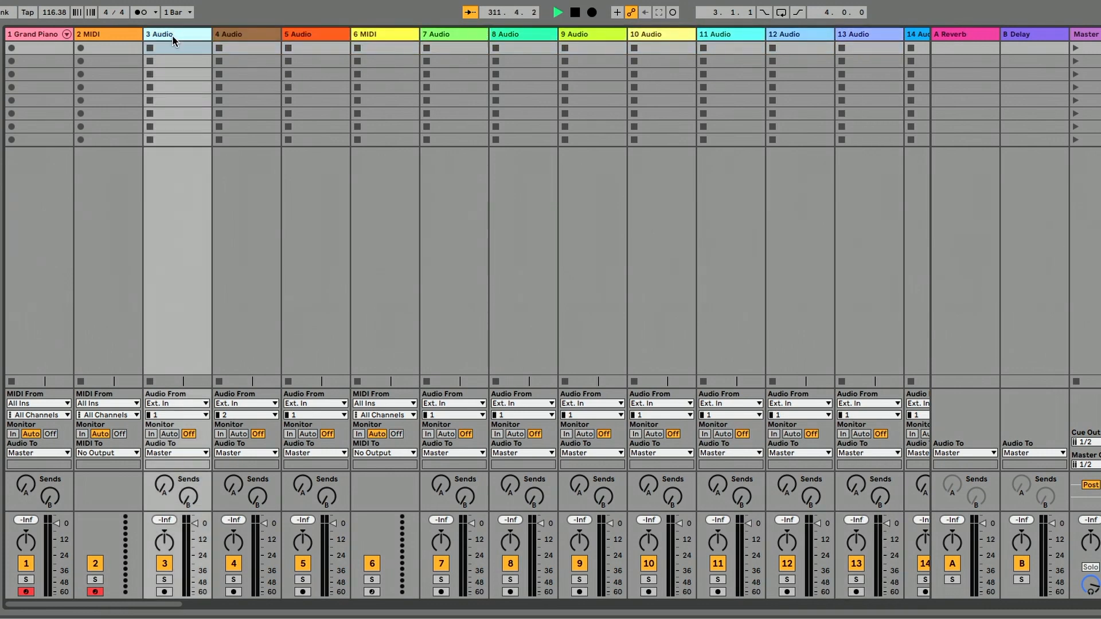
pyautogui.write('Kick')
pyautogui.press('Tab')
pyautogui.write('Snare')
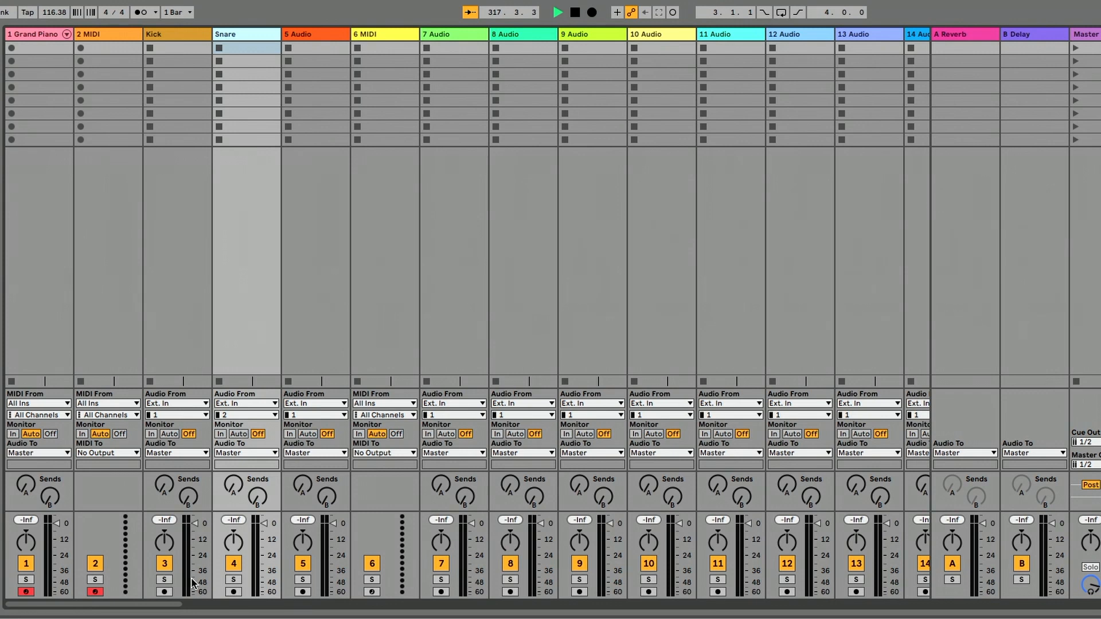
# Step: Lower the volume faders of the Kick, Snare and 5 Audio tracks, with Snare the lowest
pyautogui.moveTo(195, 523); pyautogui.dragTo(193, 536)
pyautogui.moveTo(264, 527); pyautogui.dragTo(266, 548)
pyautogui.moveTo(333, 523); pyautogui.dragTo(334, 537)
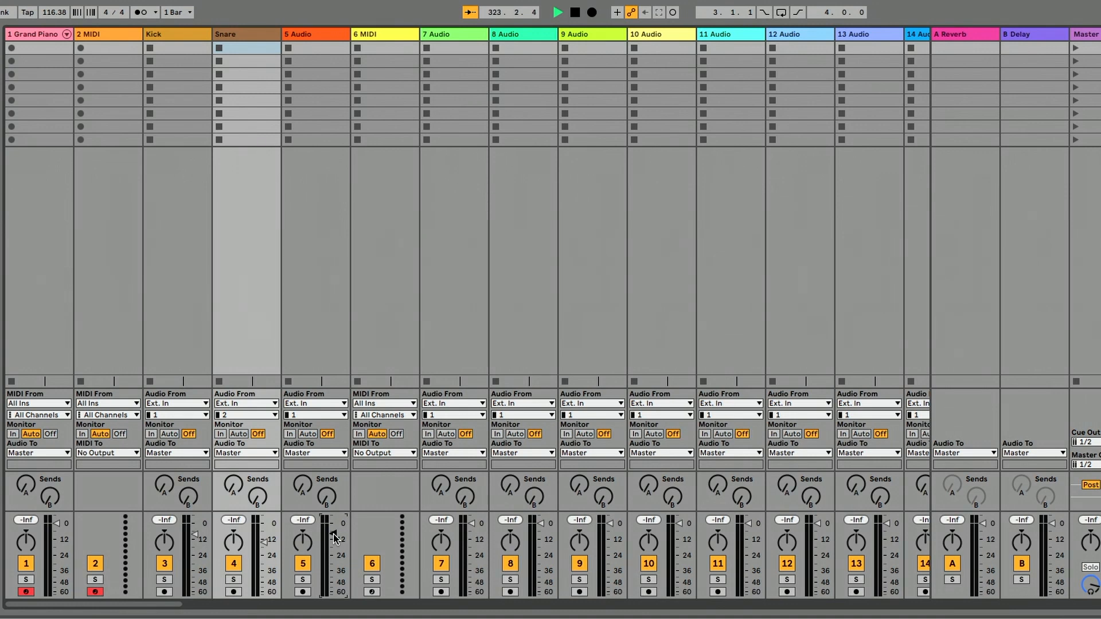
# Step: Group the tracks from Kick through 13 Audio into one group track
pyautogui.click(177, 37)
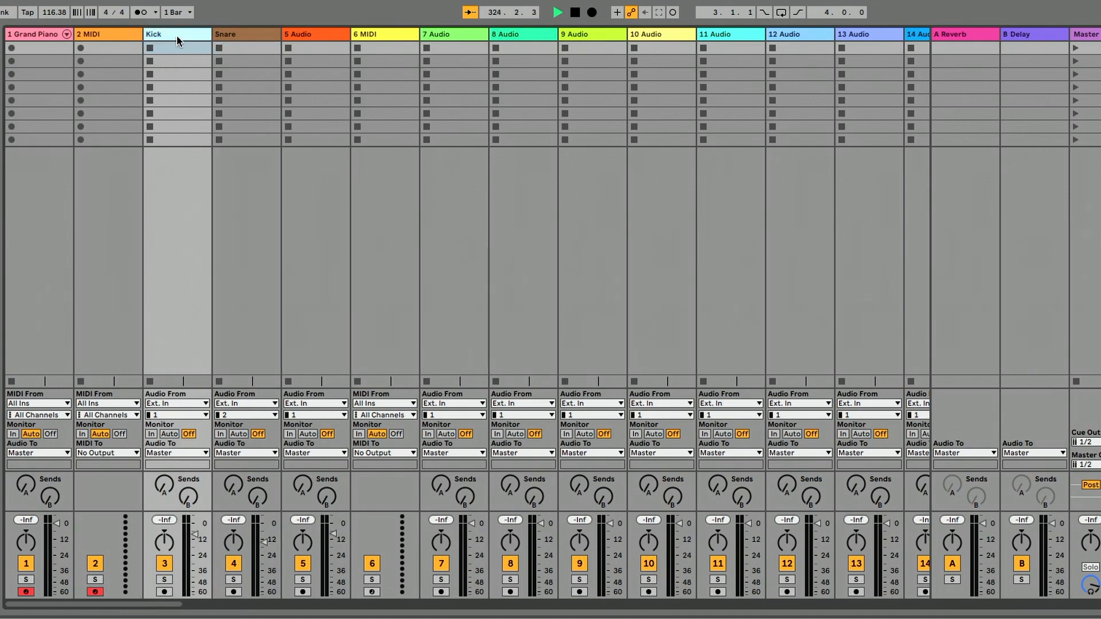
pyautogui.keyDown('shift'); pyautogui.click(869, 36); pyautogui.keyUp('shift')
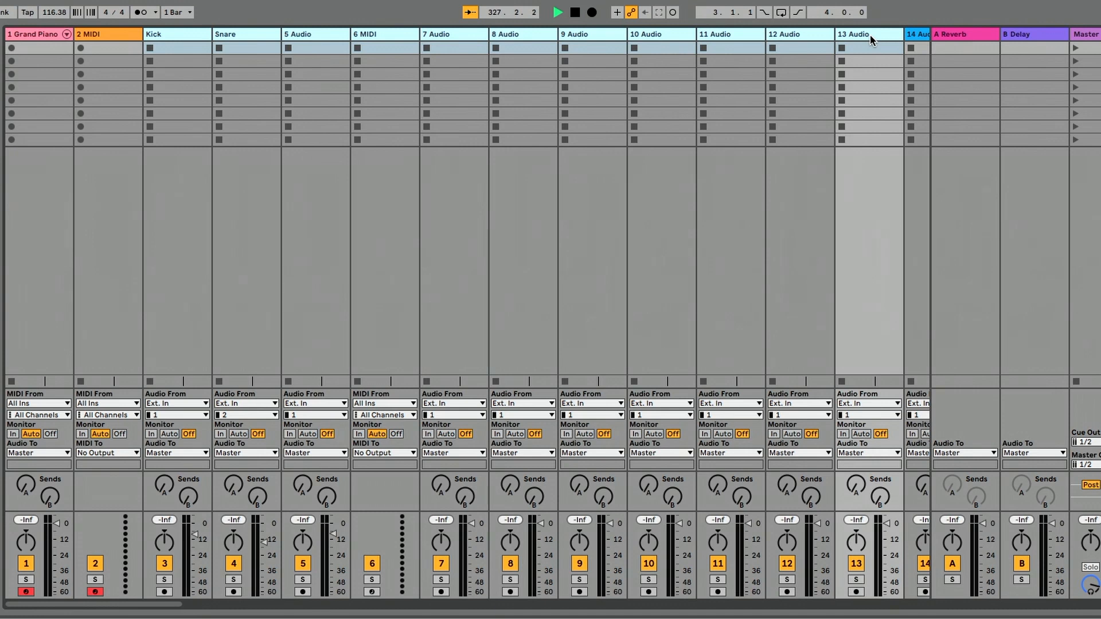
pyautogui.rightClick(870, 39)
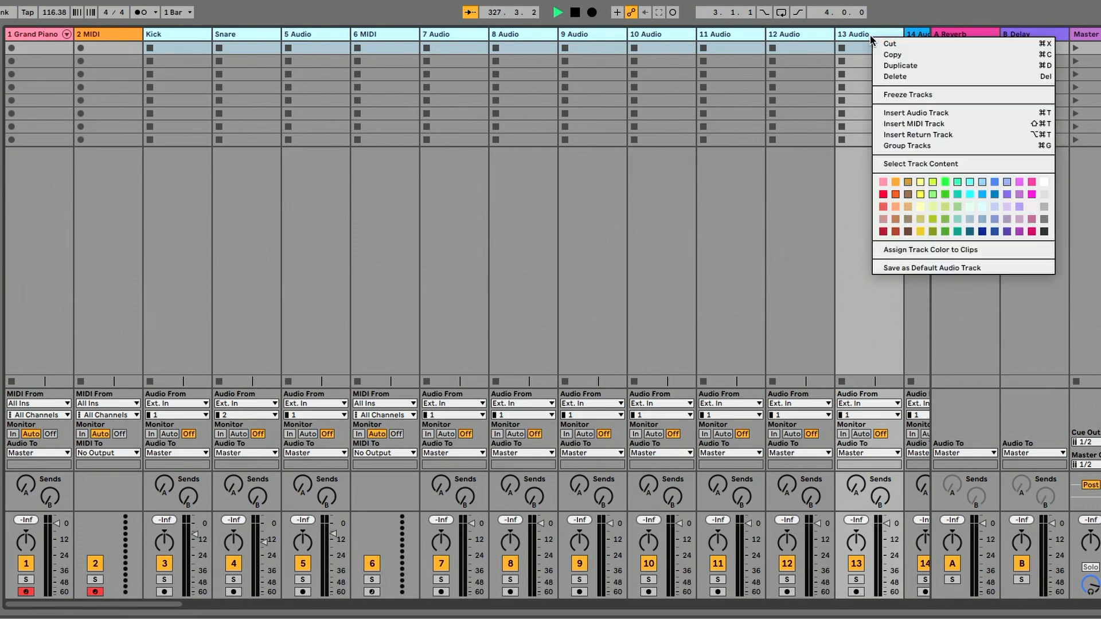
pyautogui.click(969, 144)
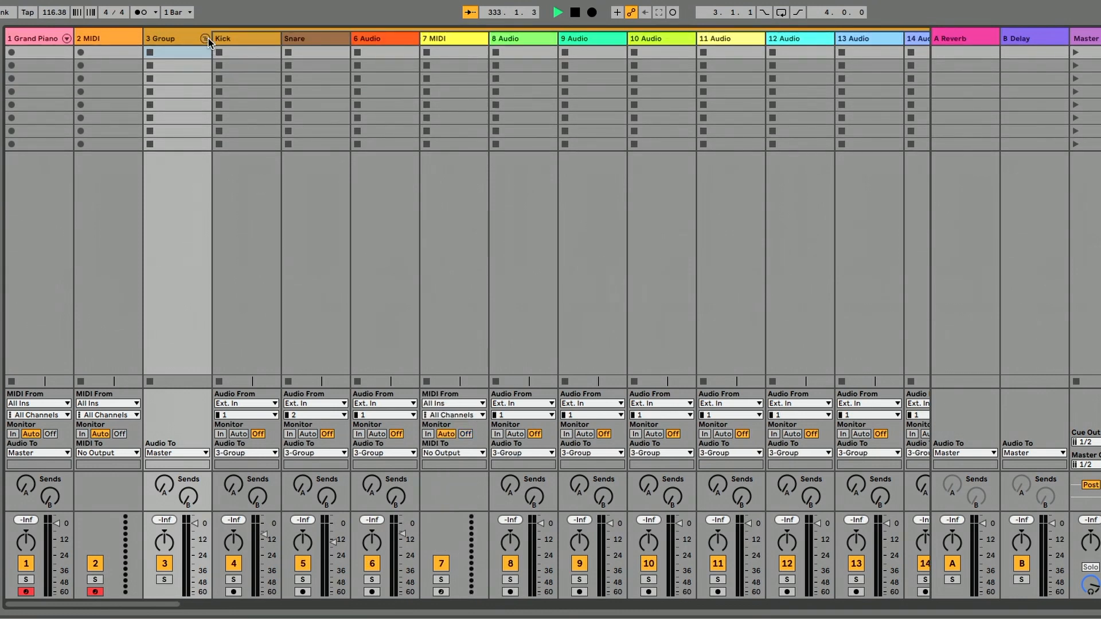
# Step: Fold and unfold the group track, leaving its member tracks collapsed
pyautogui.click(206, 39)
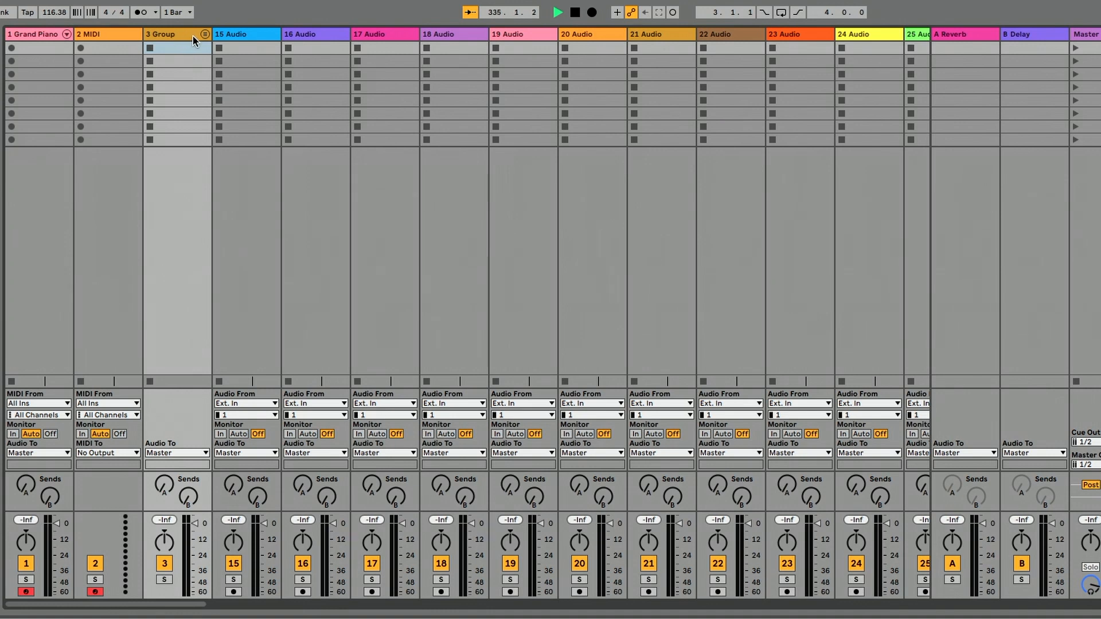
pyautogui.moveTo(195, 524)
pyautogui.mouseDown()
pyautogui.moveTo(195, 562)
pyautogui.moveTo(197, 524)
pyautogui.mouseUp()
pyautogui.click(205, 35)
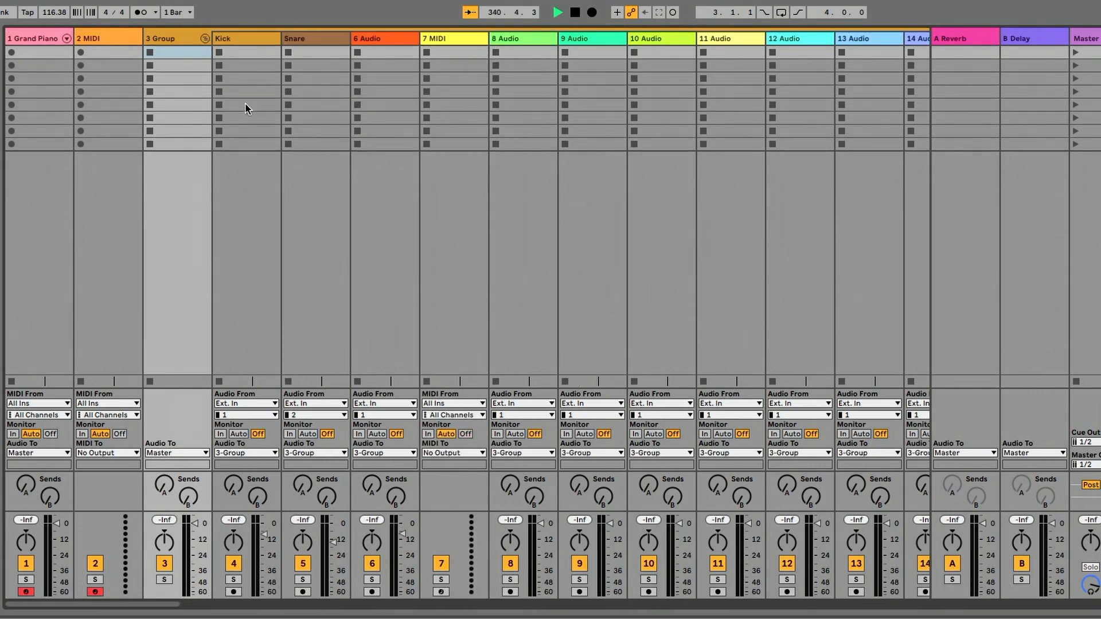
pyautogui.click(205, 38)
# Step: Rename the group track as Drums
pyautogui.click(174, 36)
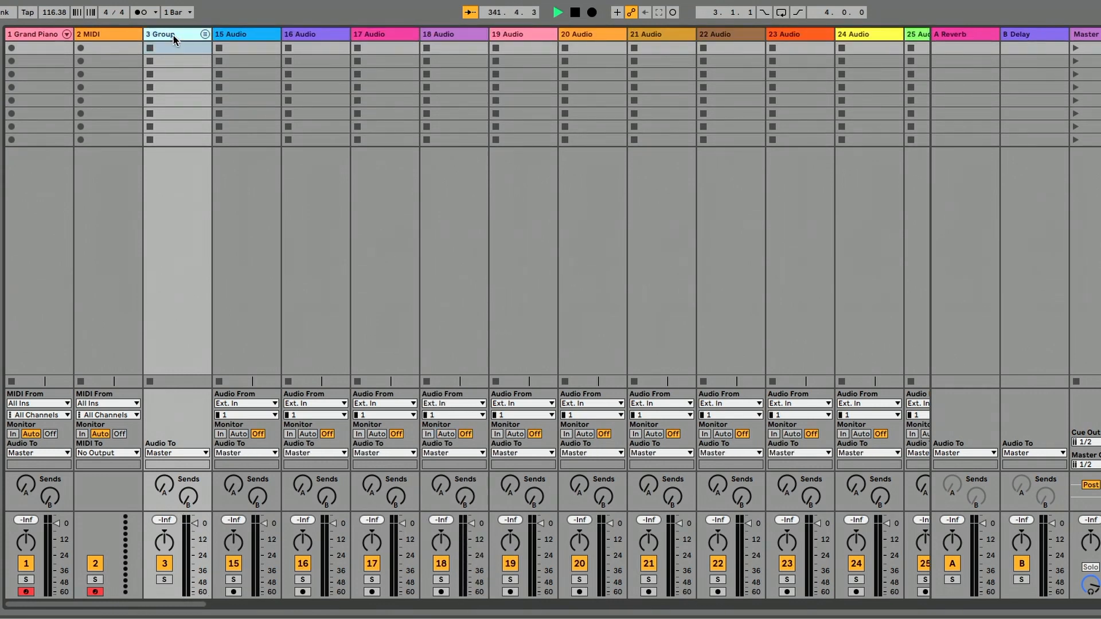
pyautogui.hotkey('ctrl', 'r')
pyautogui.click(220, 37)
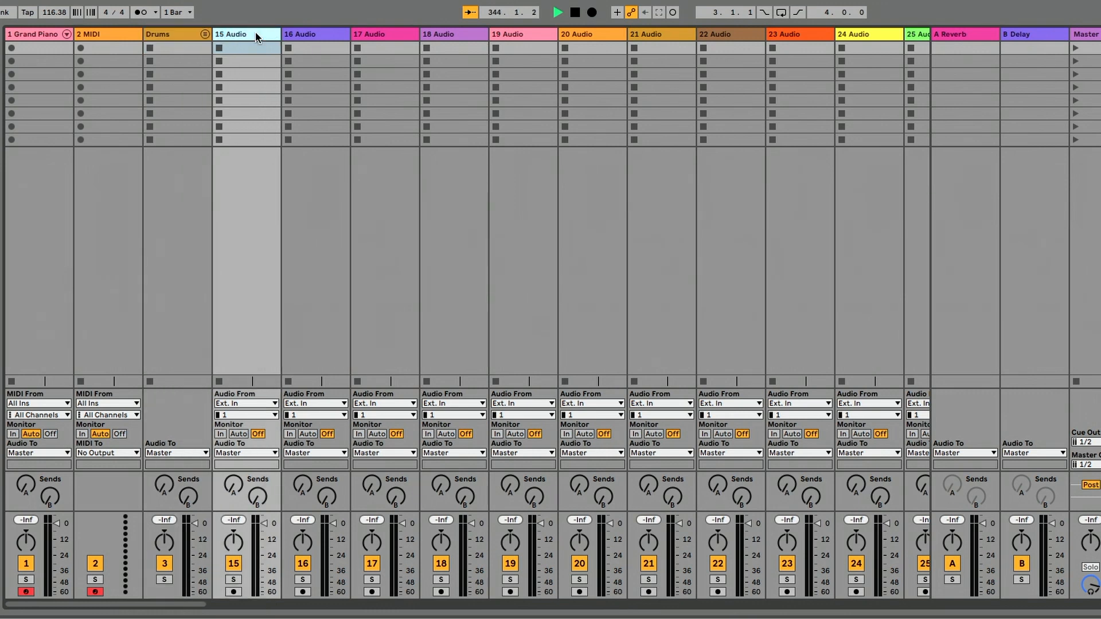
# Step: Change the Drums group track's color to bright red
pyautogui.click(183, 36)
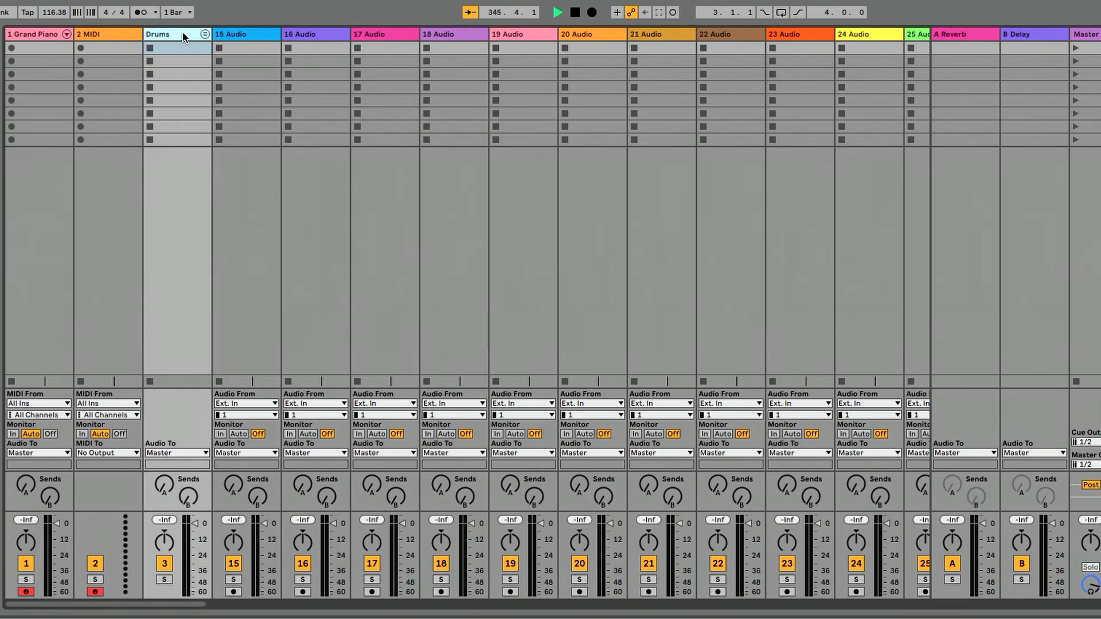
pyautogui.rightClick(184, 36)
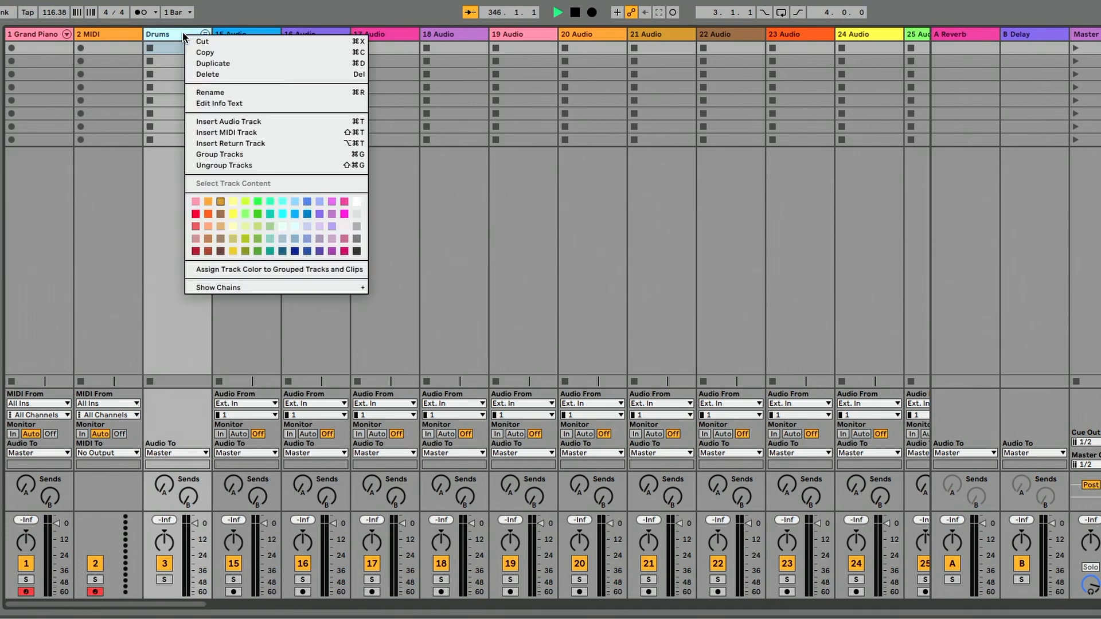
pyautogui.click(195, 214)
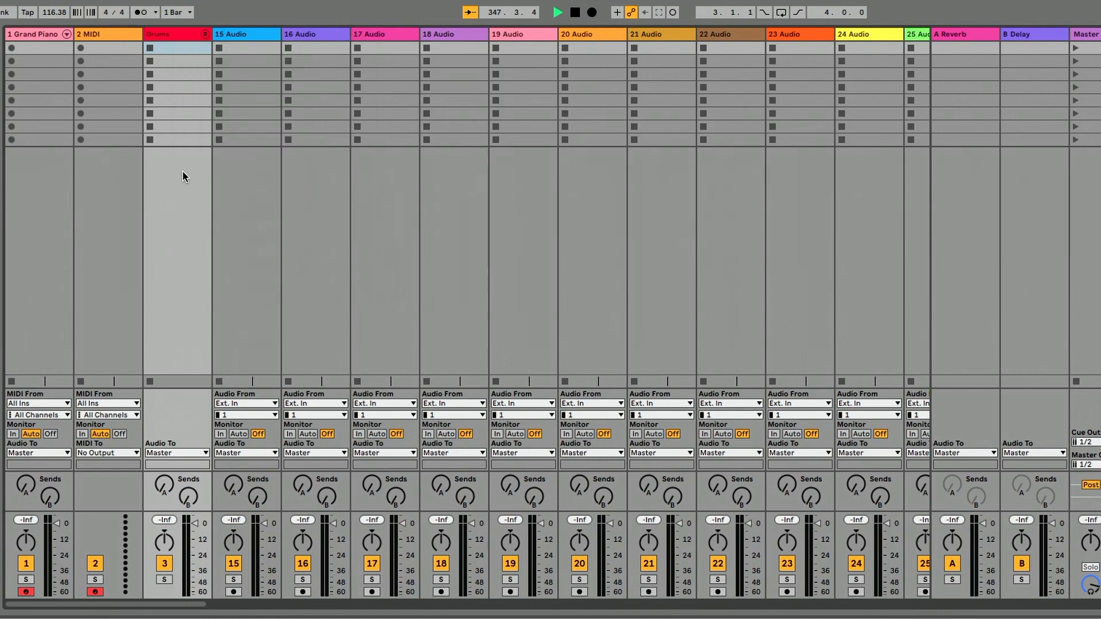